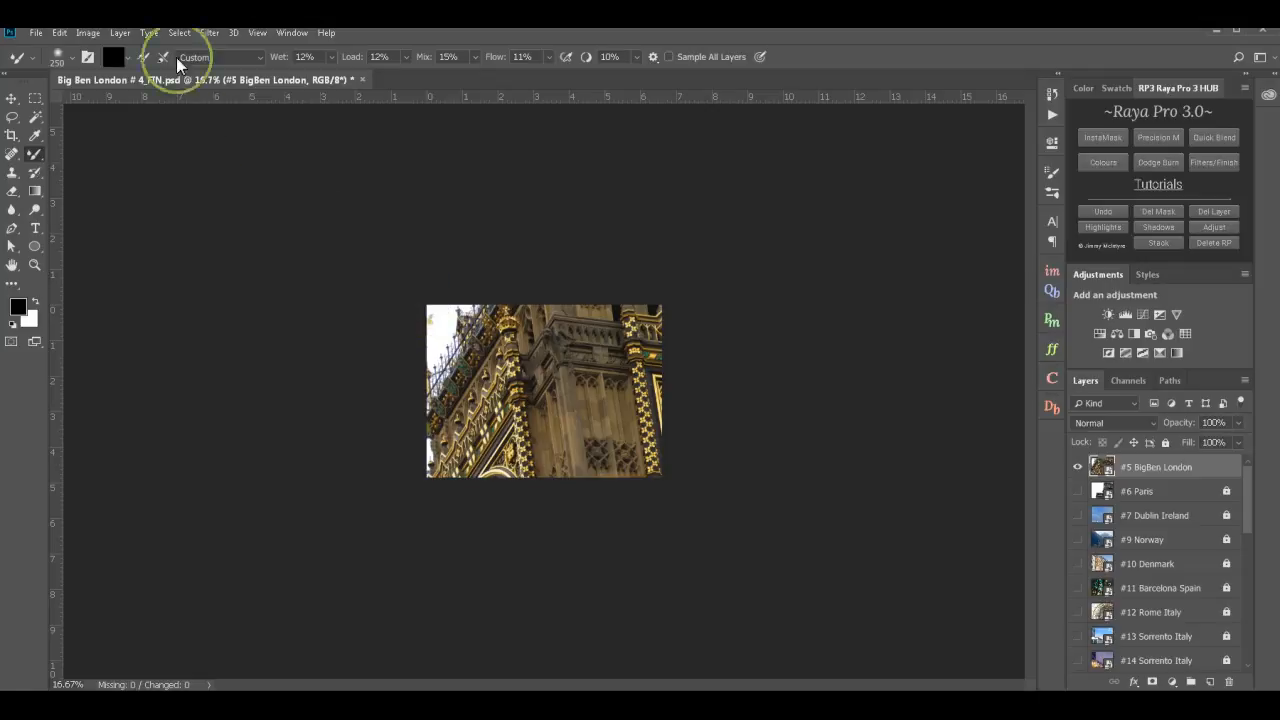
- Check the document's pixel dimensions and resolution in the Image Size settings
left_click(85, 33)
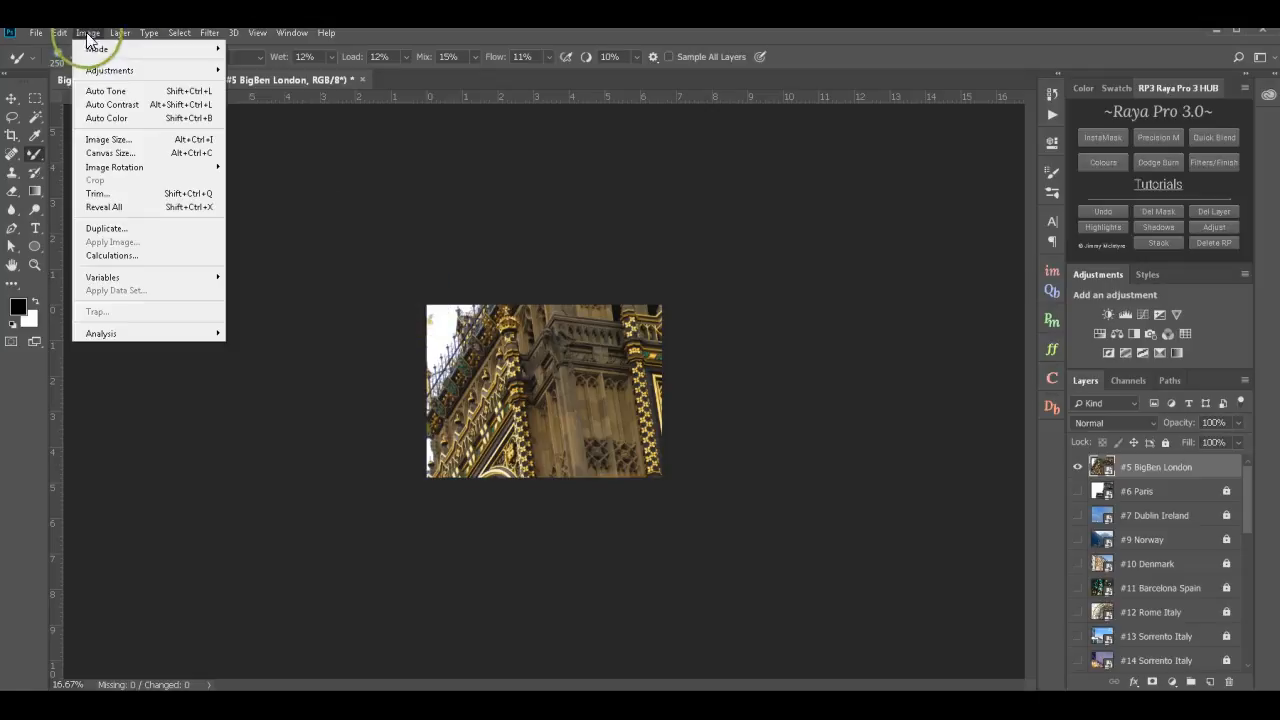
left_click(118, 139)
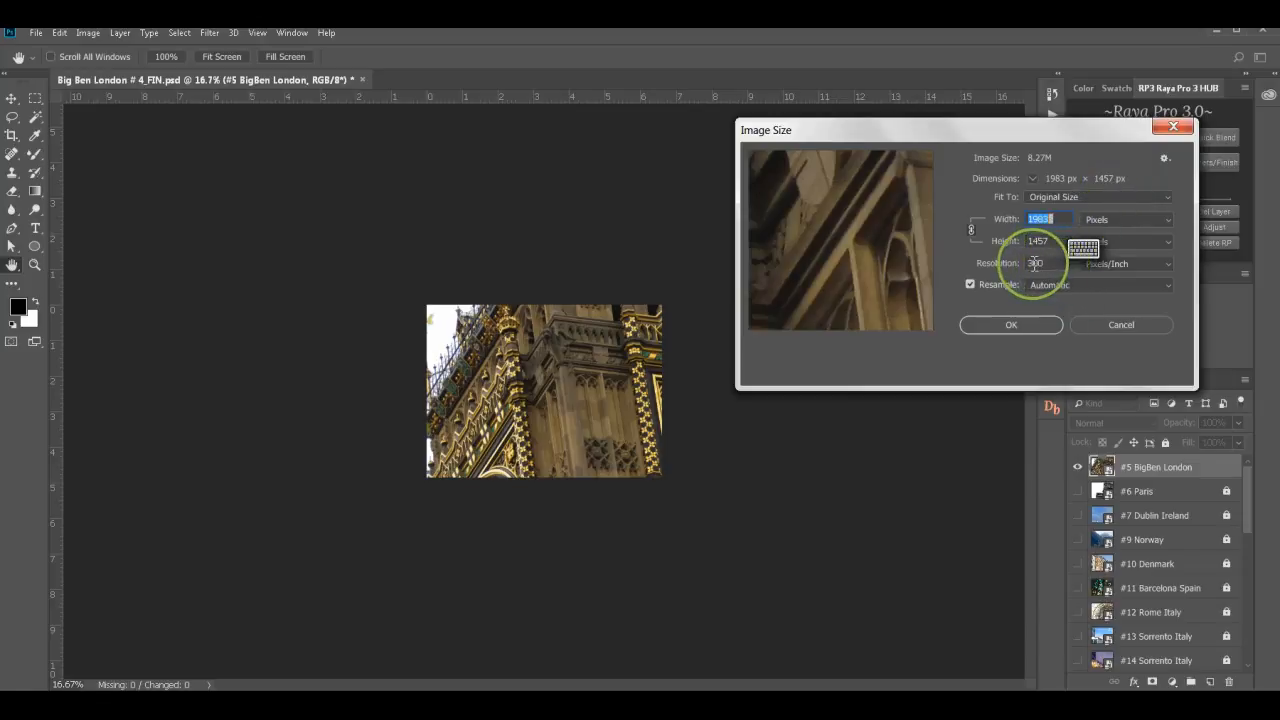
left_click(1010, 322)
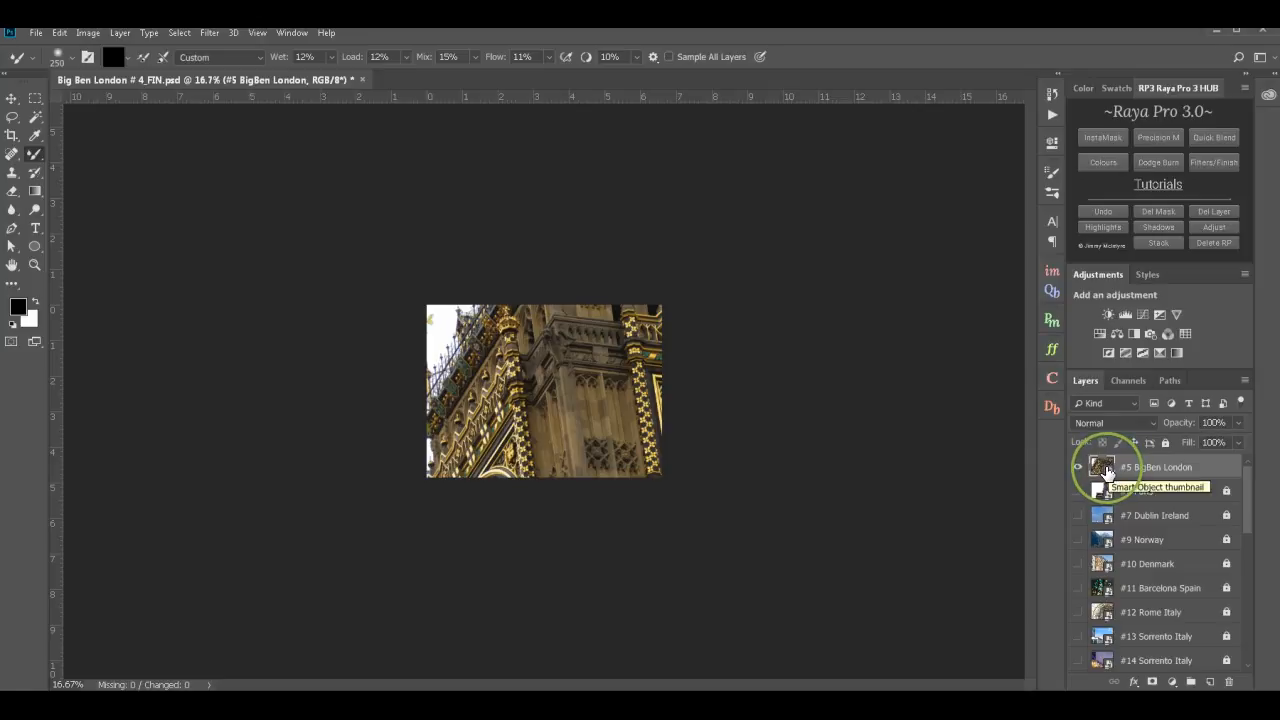
left_click(59, 33)
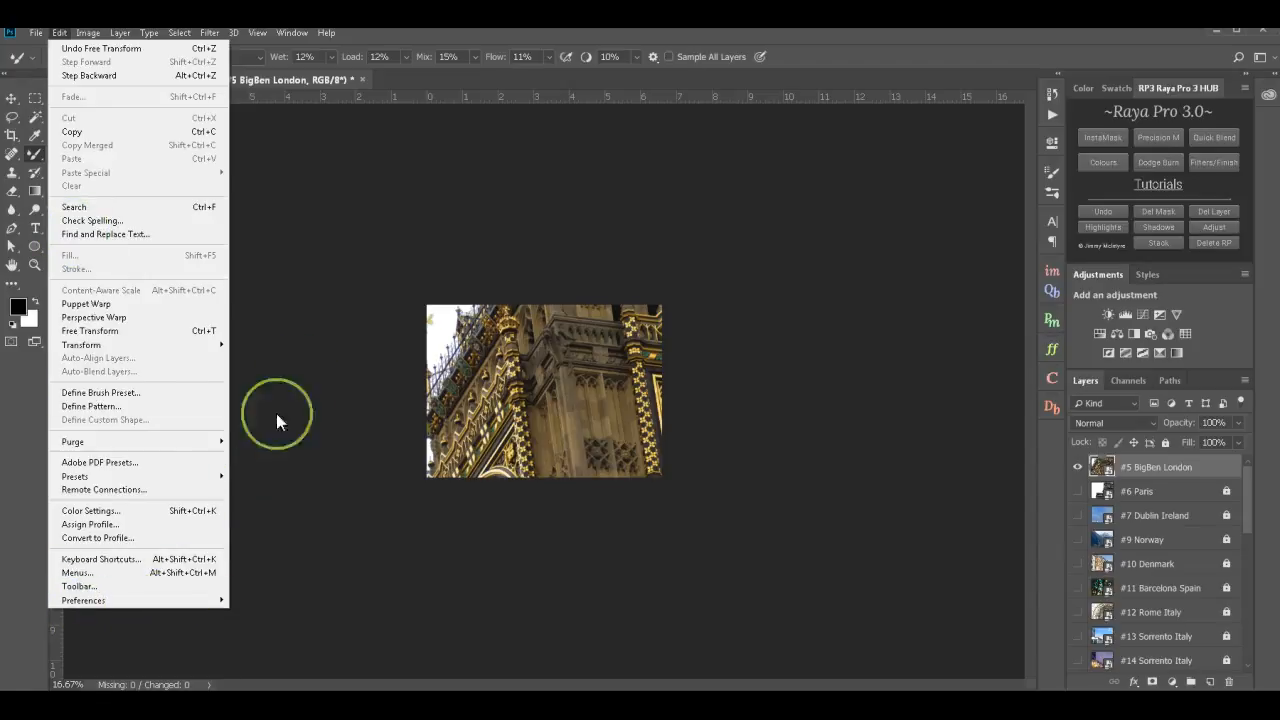
left_click(314, 291)
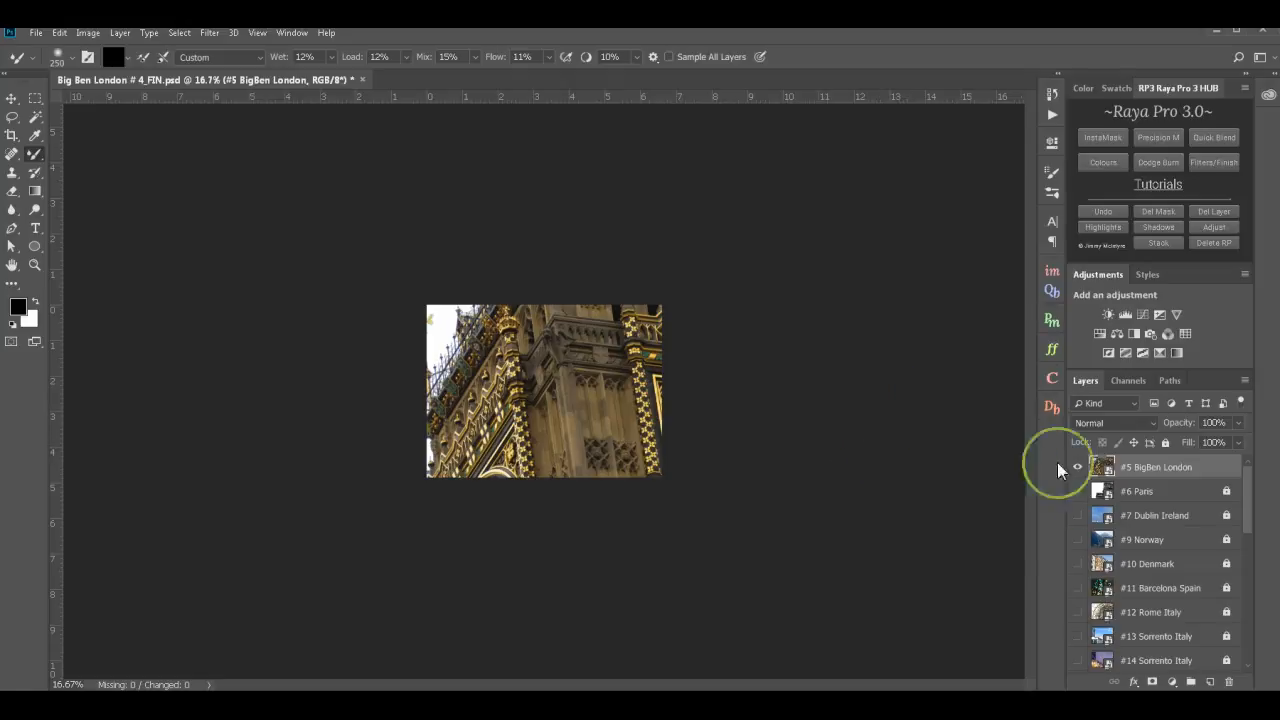
- Open the #5 BigBen London smart object in Camera Raw and enable Remove Chromatic Aberration and Enable Profile Corrections
left_click_drag(1111, 477, 1108, 479)
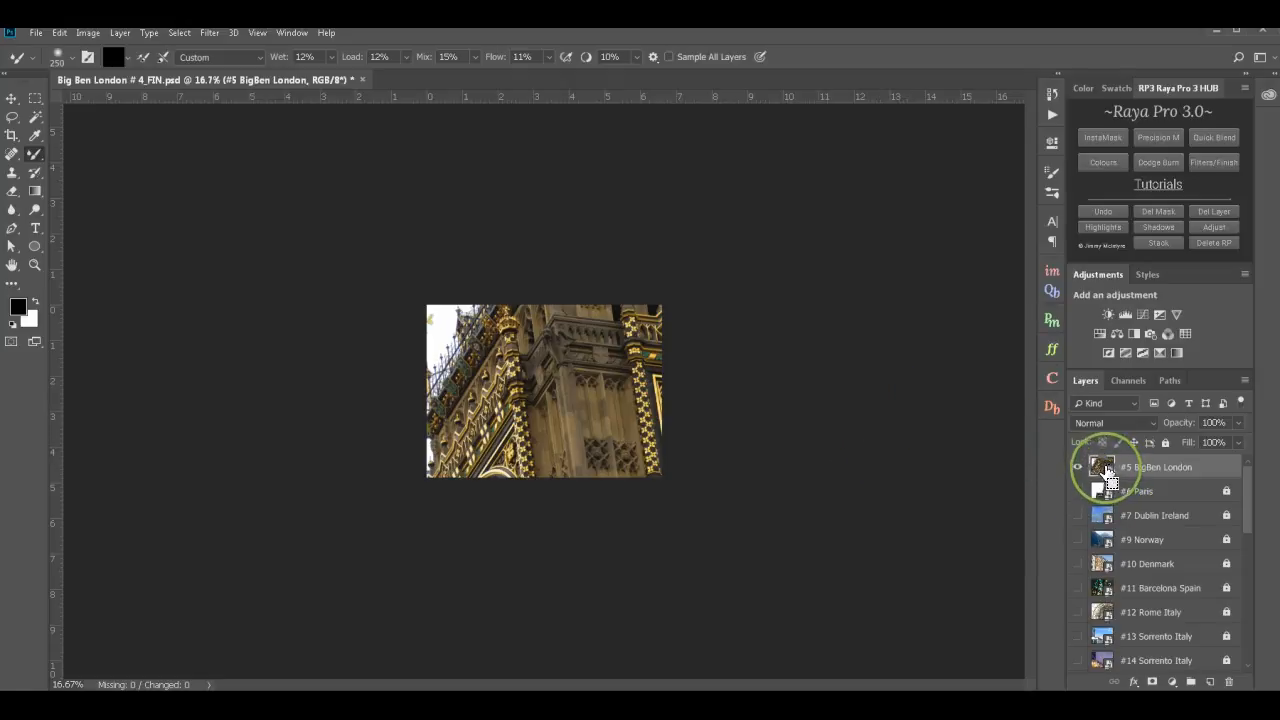
double_click(1101, 467)
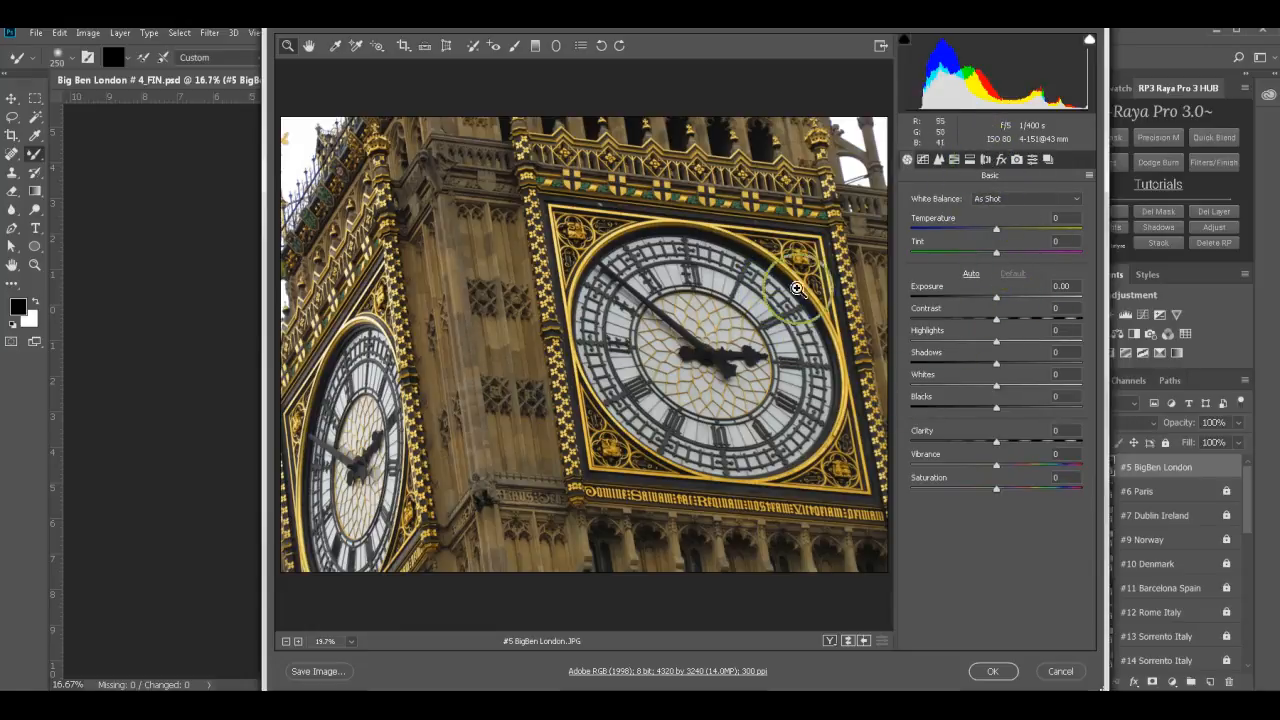
left_click(985, 160)
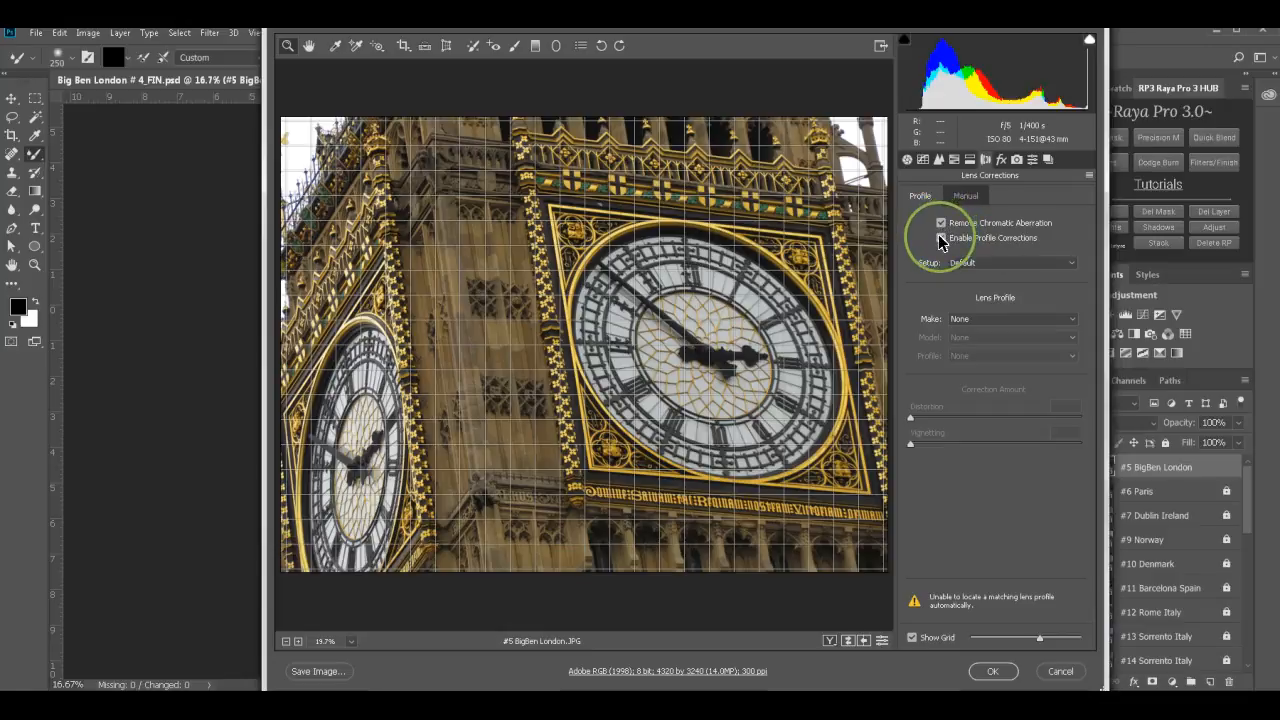
left_click(941, 237)
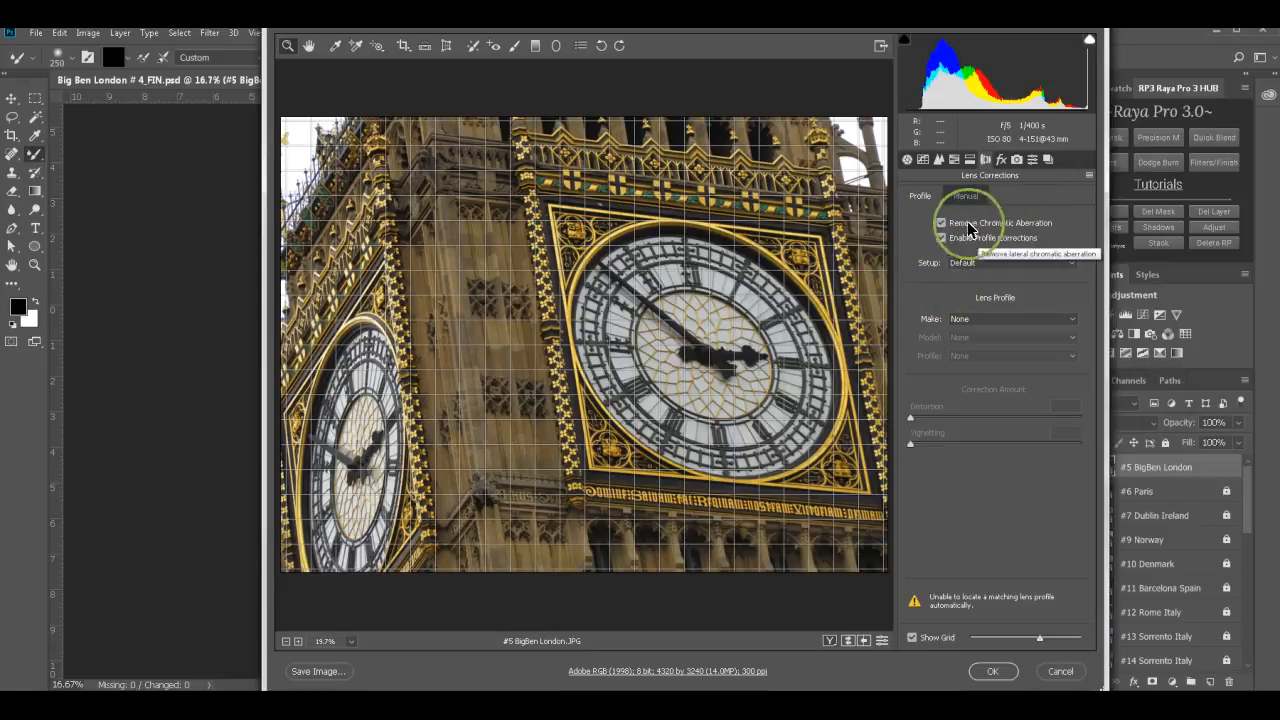
left_click(941, 223)
left_click(941, 238)
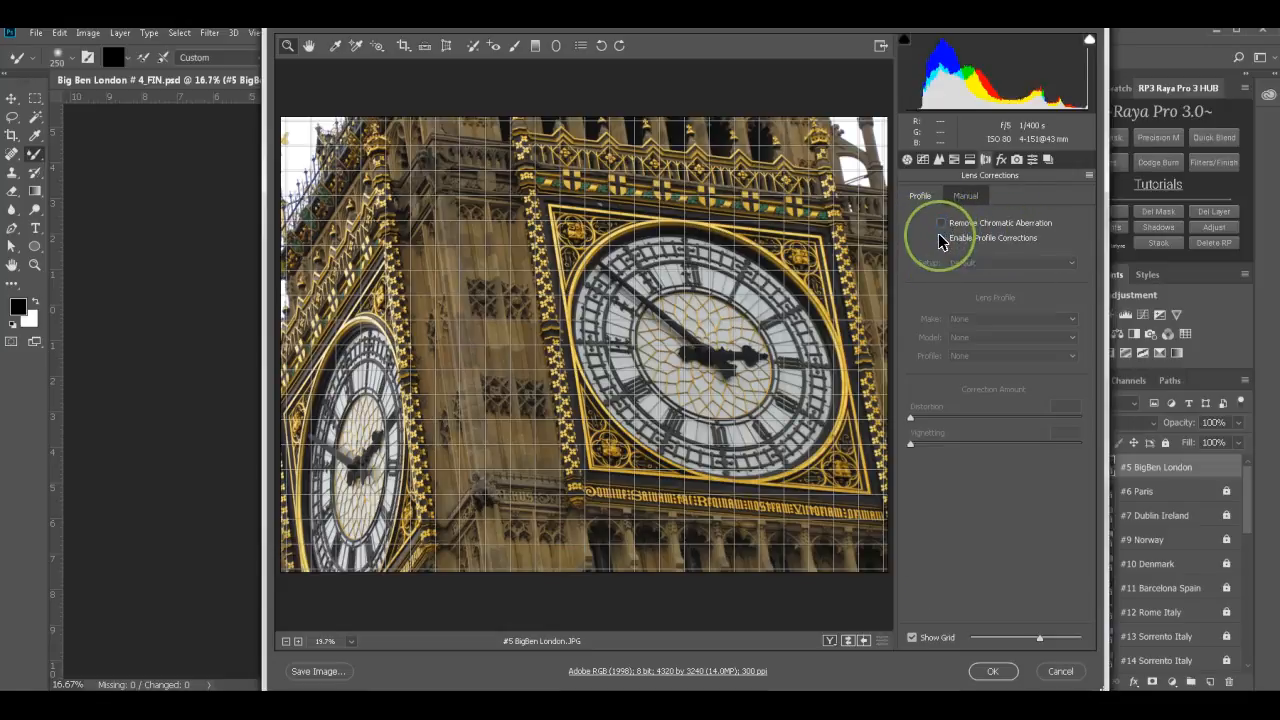
left_click(941, 238)
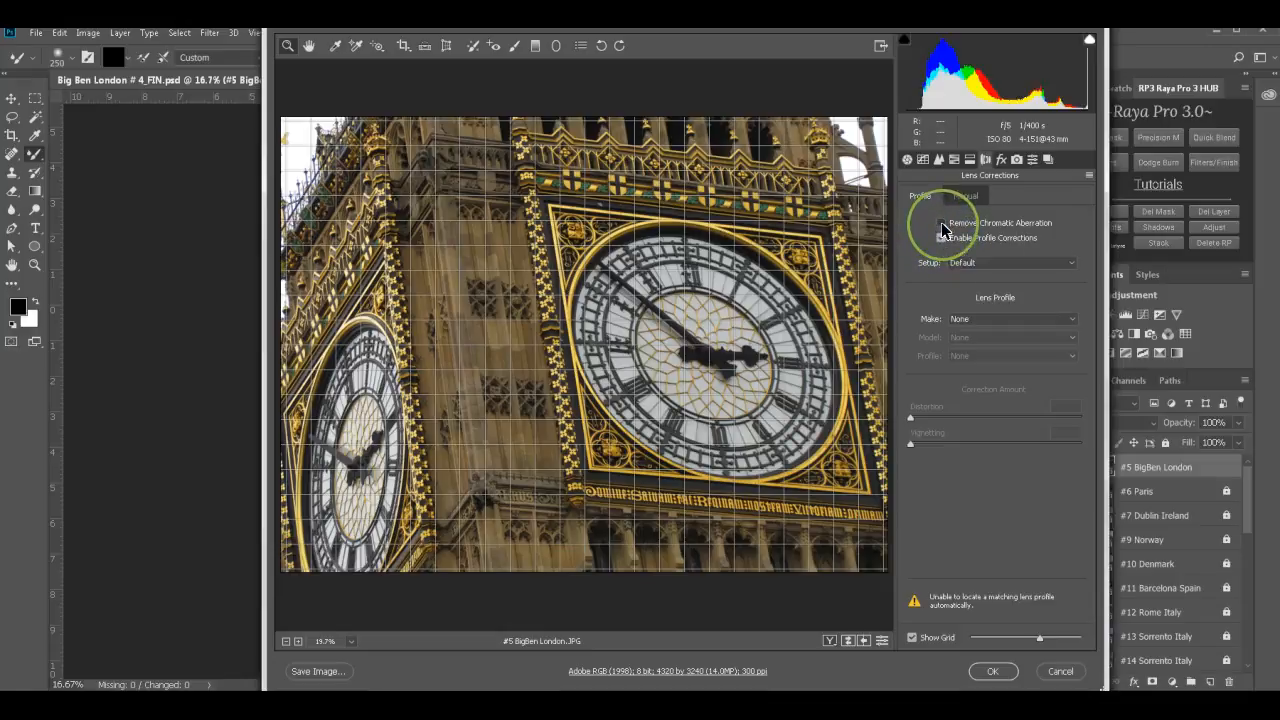
left_click(942, 222)
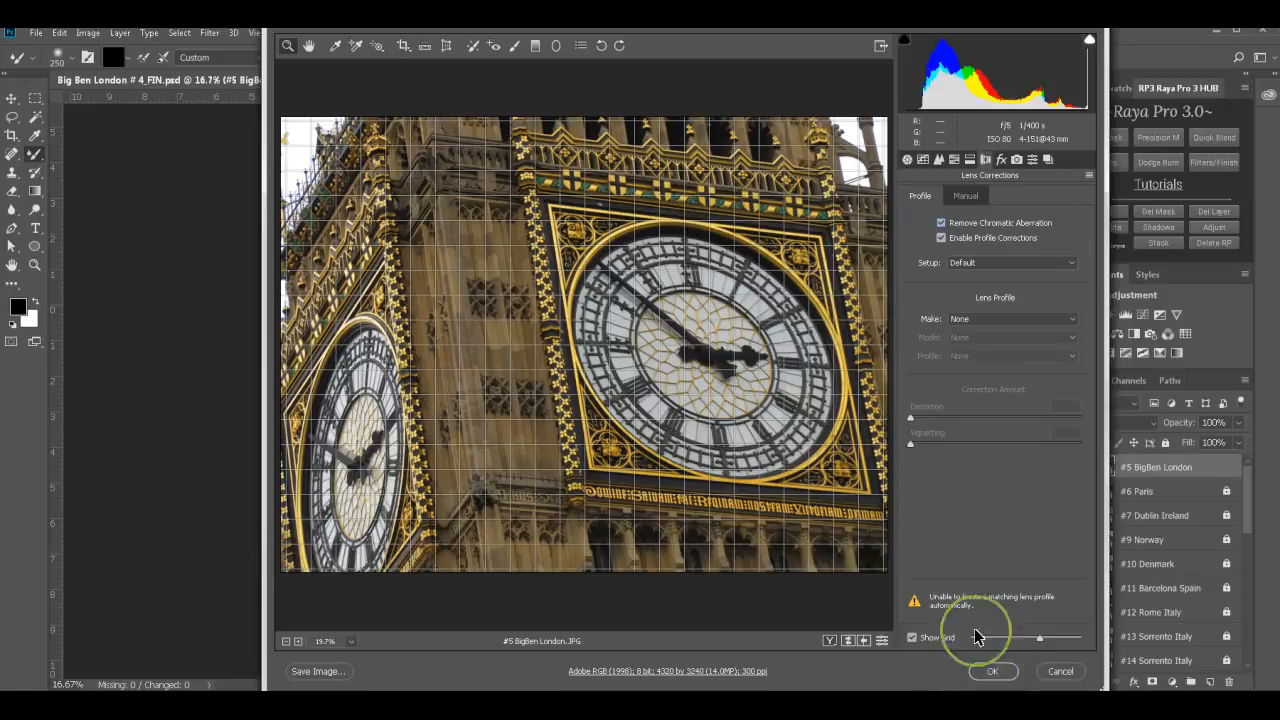
- Try the Auto white balance on the photo and restore As Shot
left_click(908, 160)
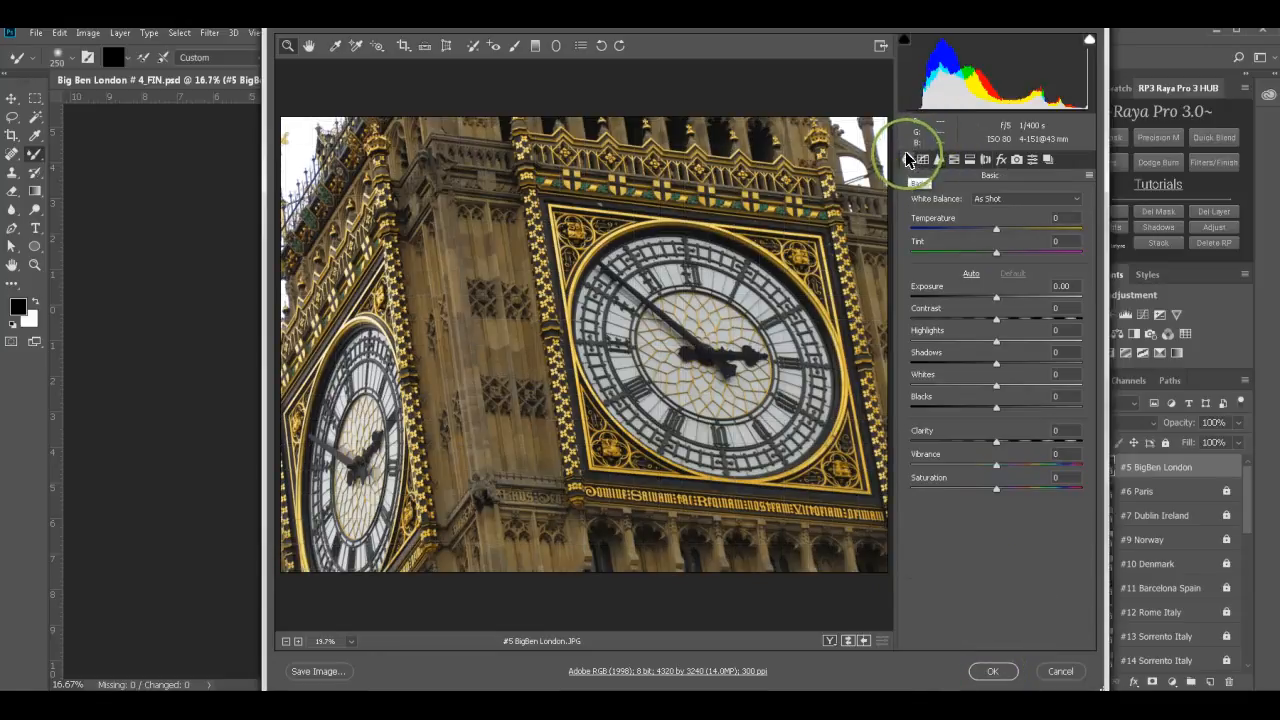
left_click(1003, 205)
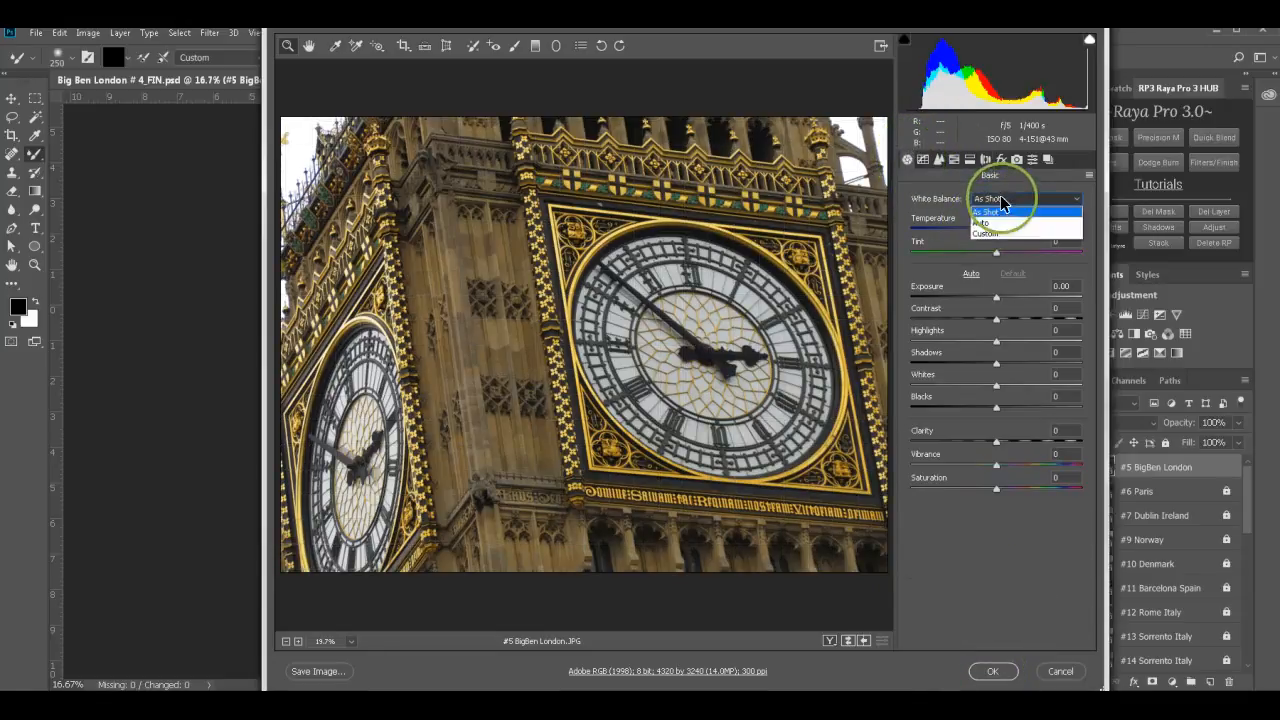
left_click(982, 227)
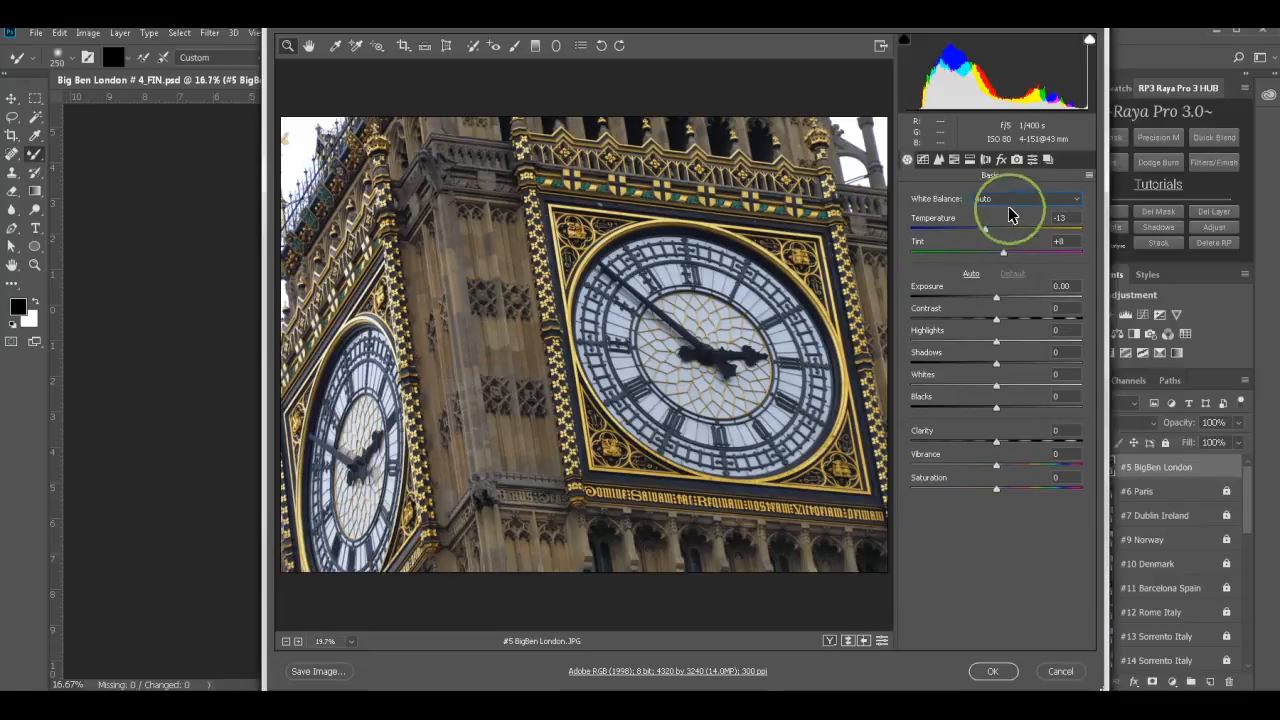
left_click(1009, 199)
left_click(988, 212)
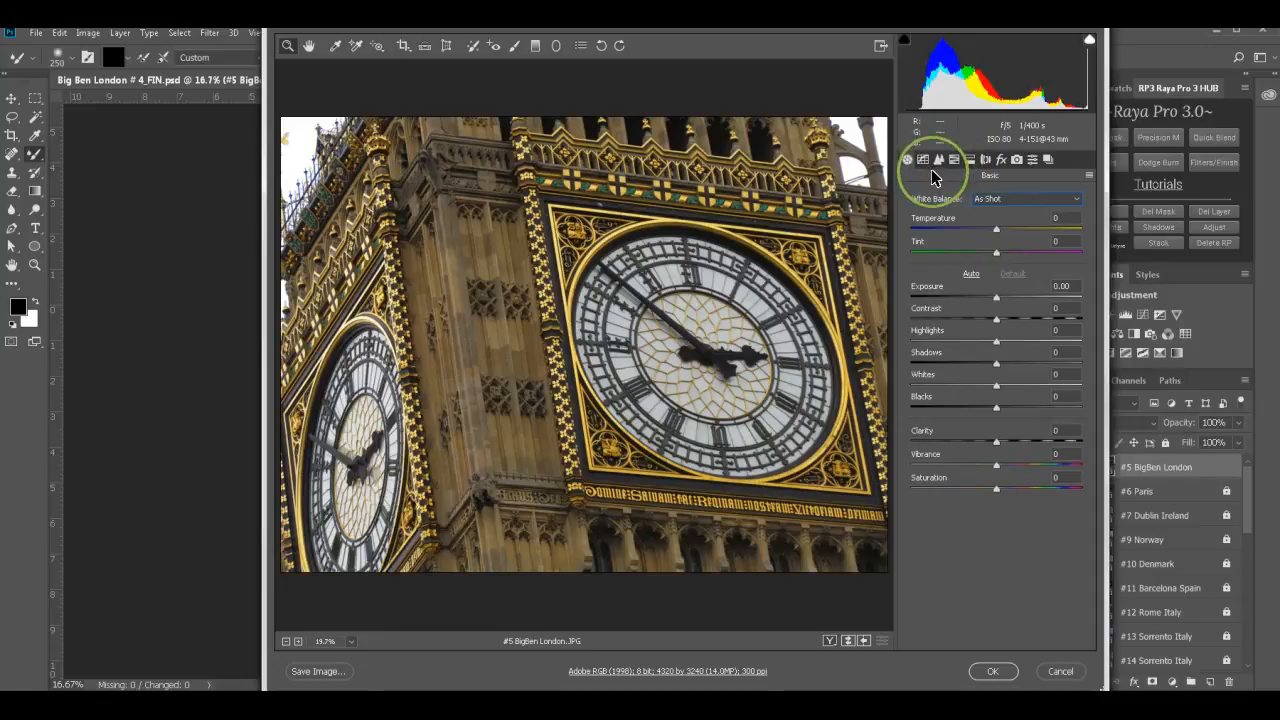
- Set the lens profile make to Apple and compare the photo with profile corrections off and on
left_click(986, 159)
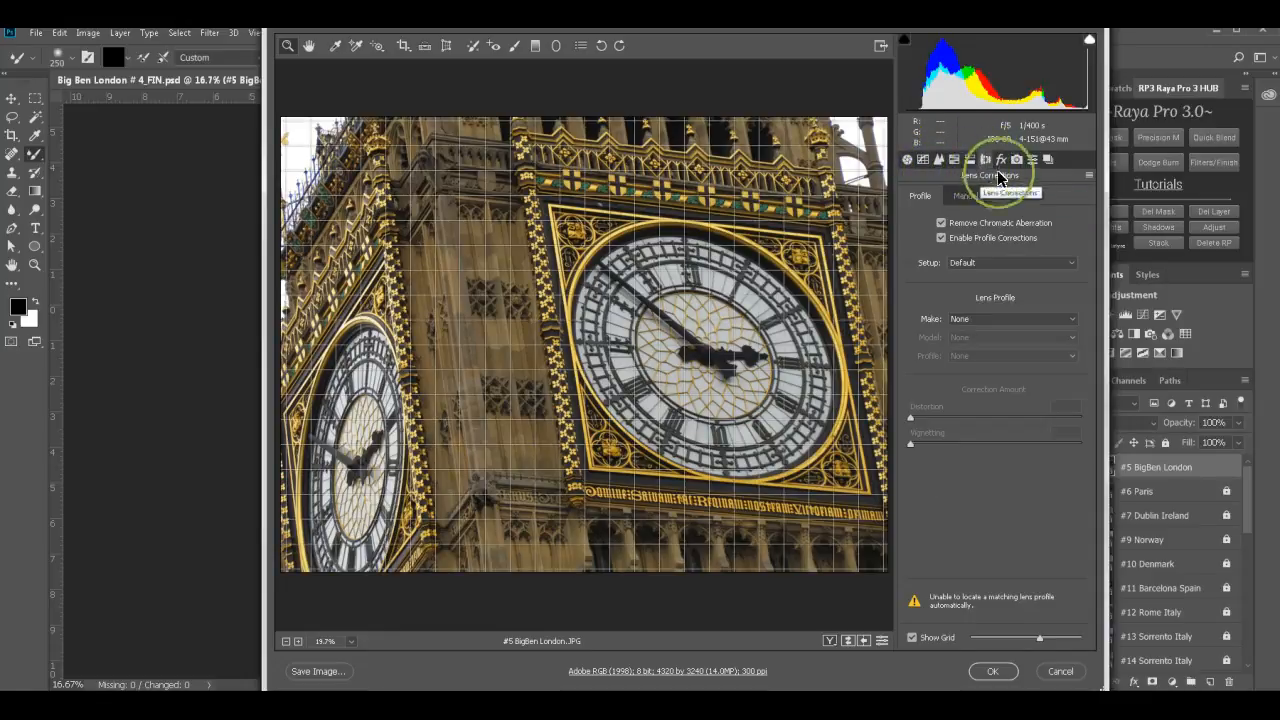
left_click(1003, 271)
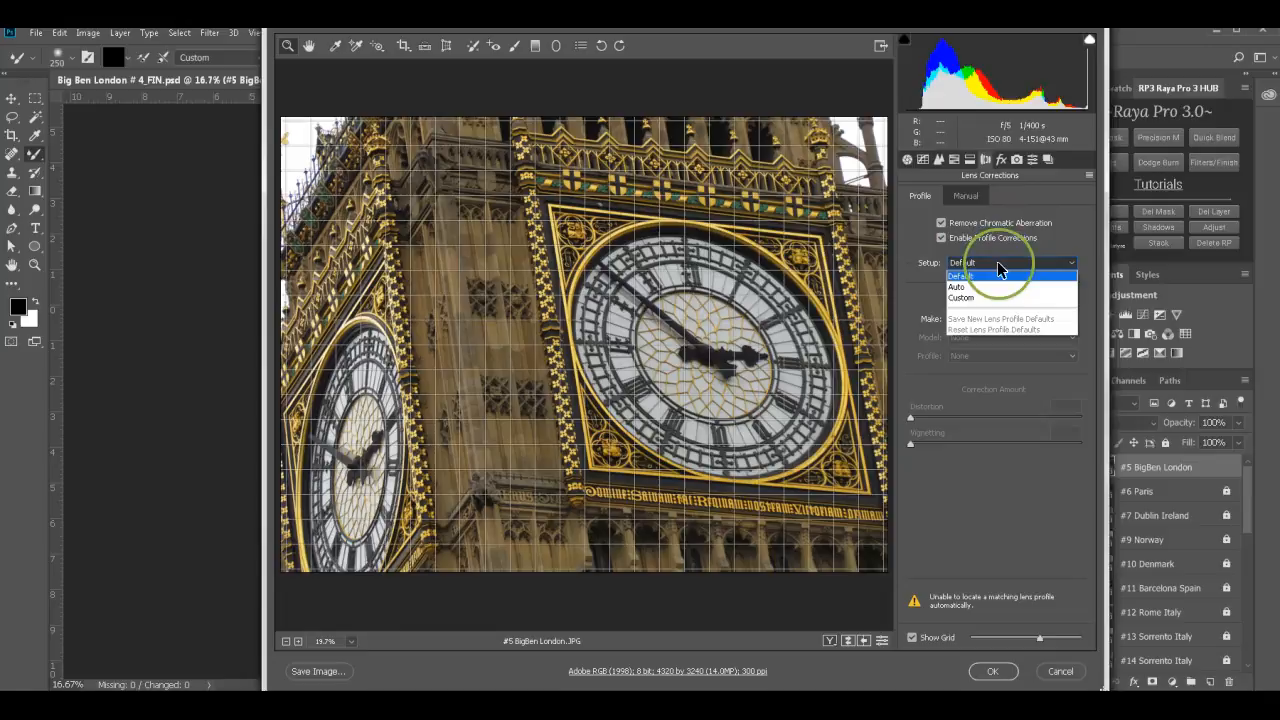
left_click(997, 261)
left_click(995, 318)
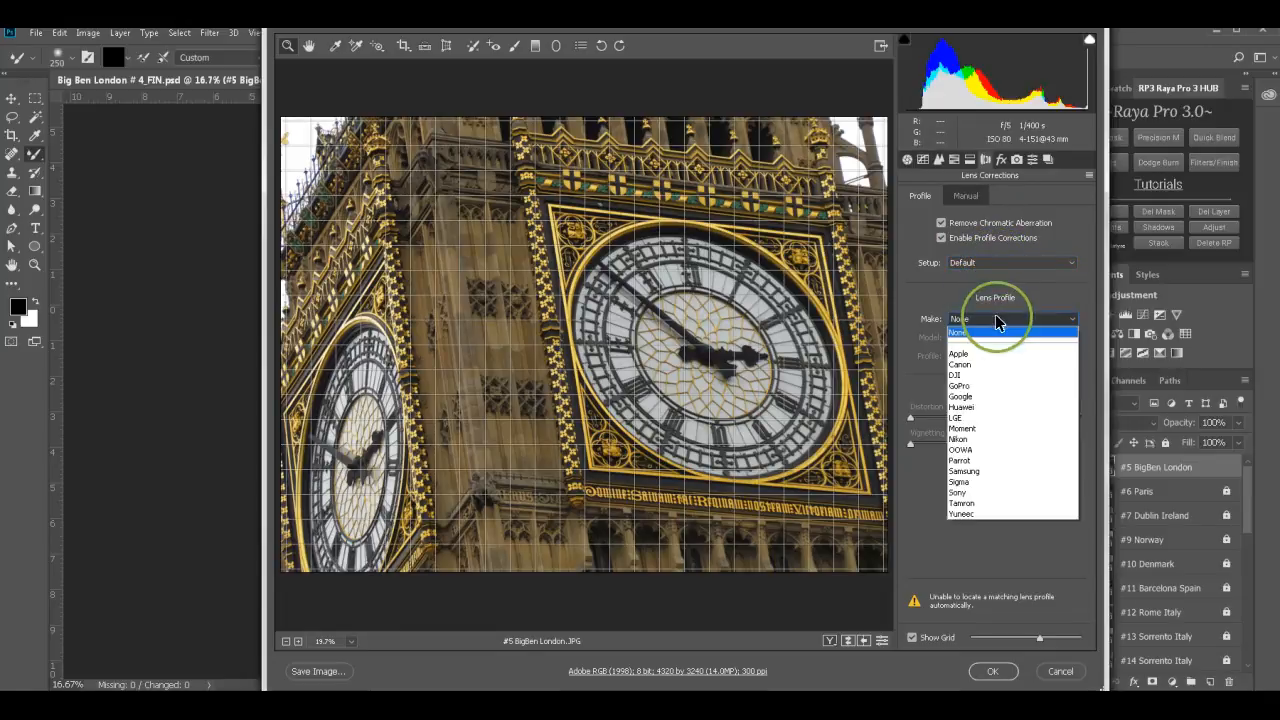
left_click(975, 352)
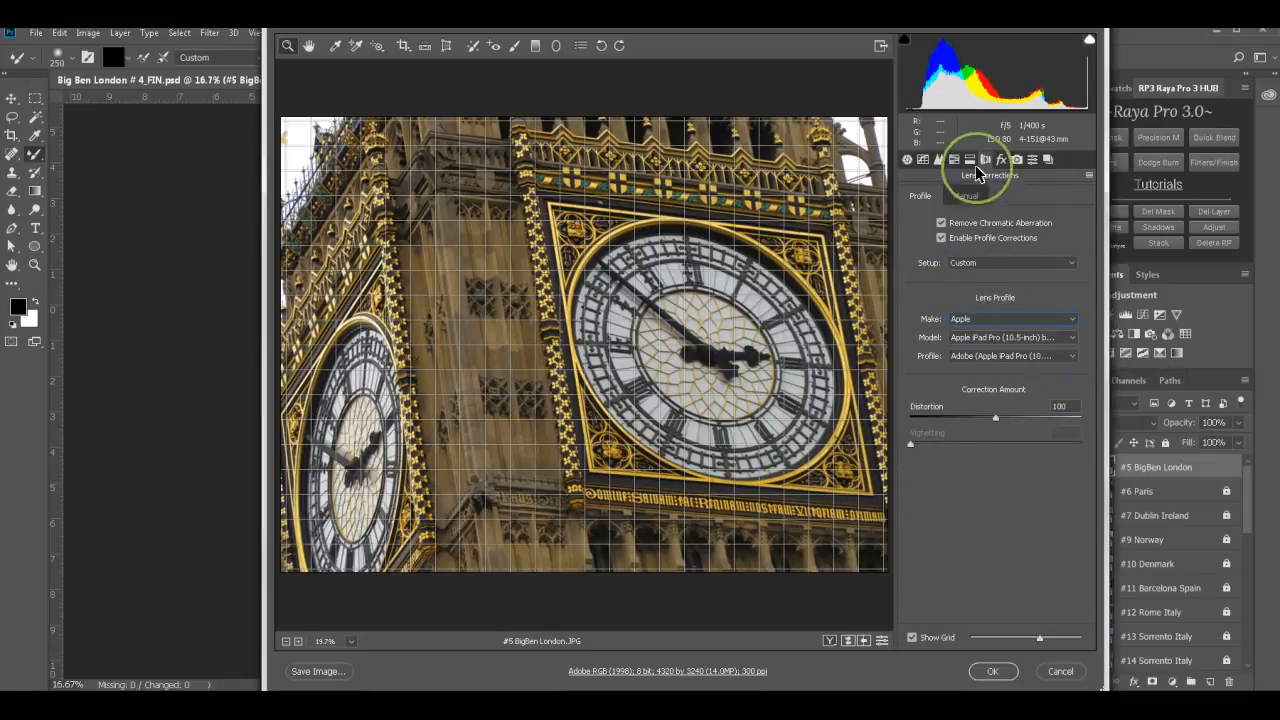
left_click(940, 240)
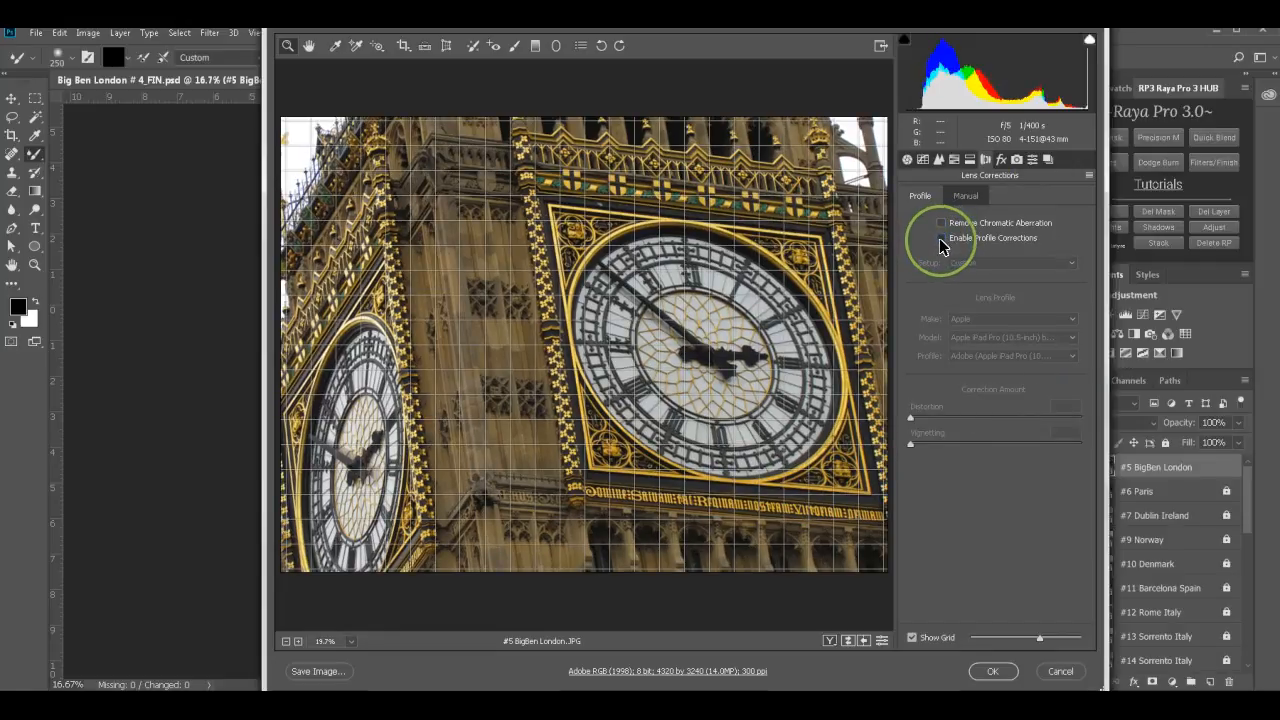
left_click(940, 239)
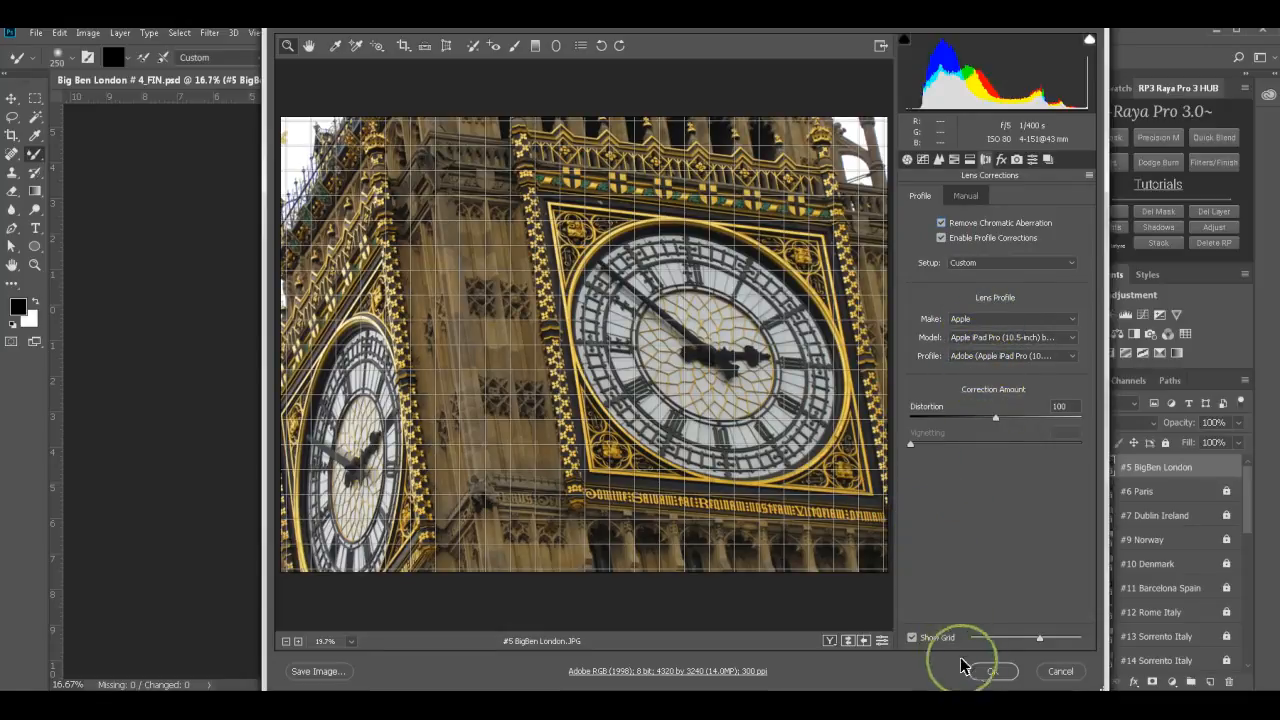
- Set the photo's exposure to +0.65, contrast to -3 and highlights to +13
left_click(909, 160)
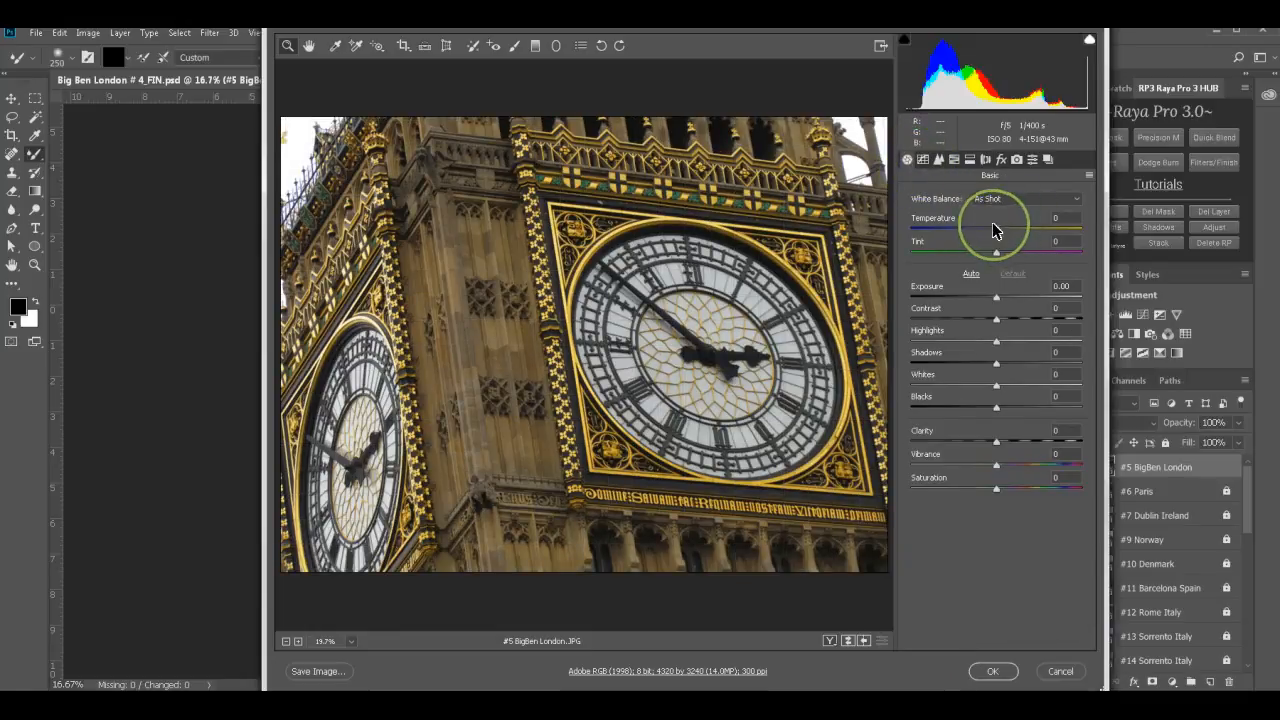
mouse_move(996, 297)
left_mouse_down()
mouse_move(1052, 298)
mouse_move(1010, 296)
left_mouse_up()
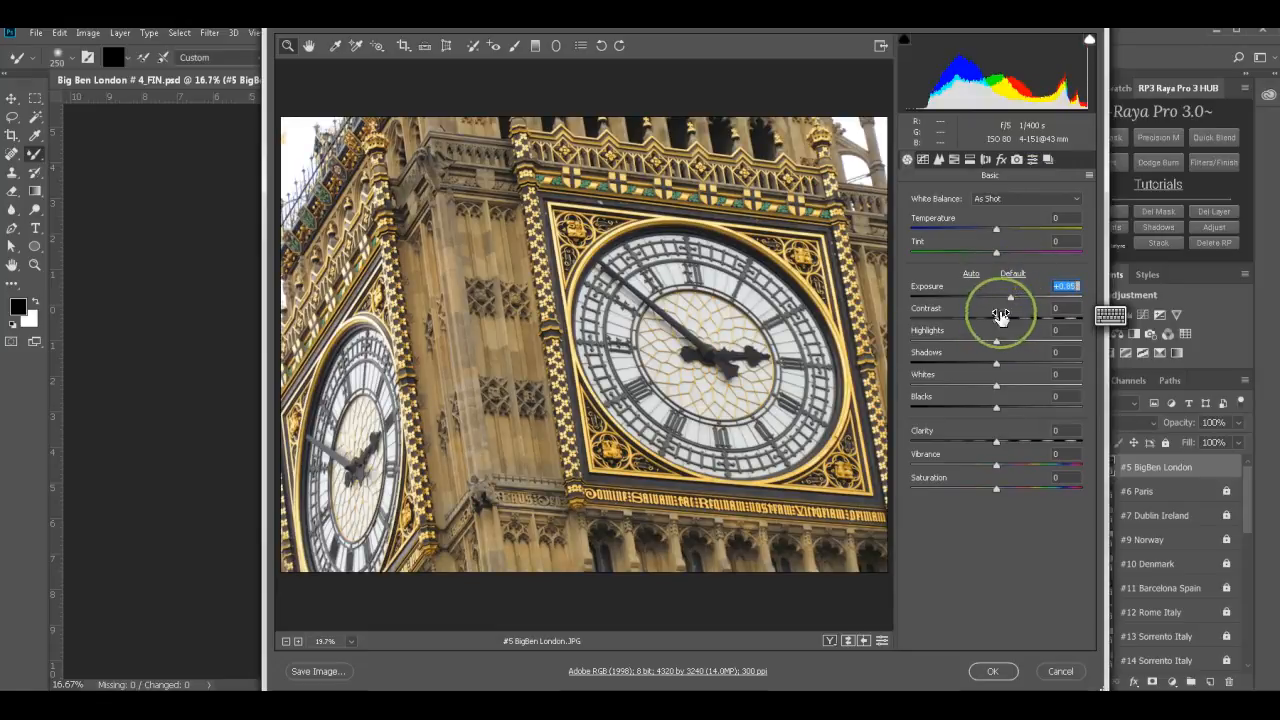
left_click_drag(1009, 300, 1003, 298)
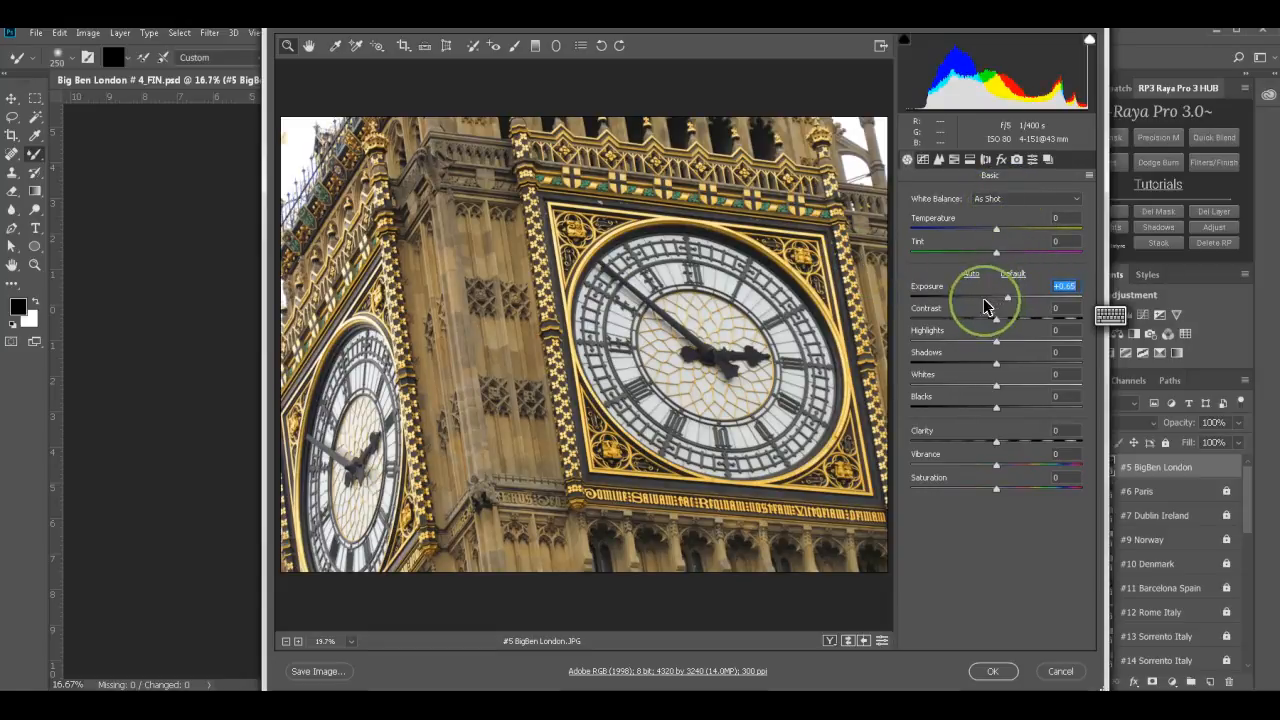
key("Tab")
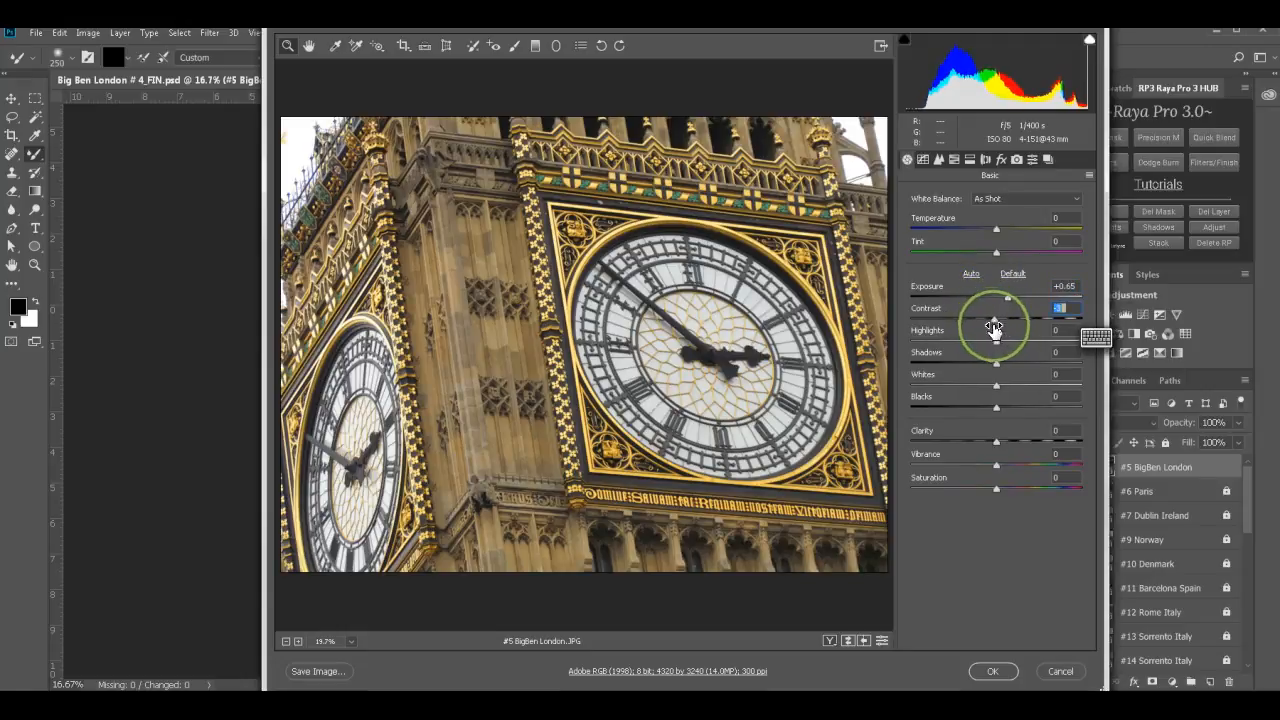
left_click_drag(996, 343, 1006, 343)
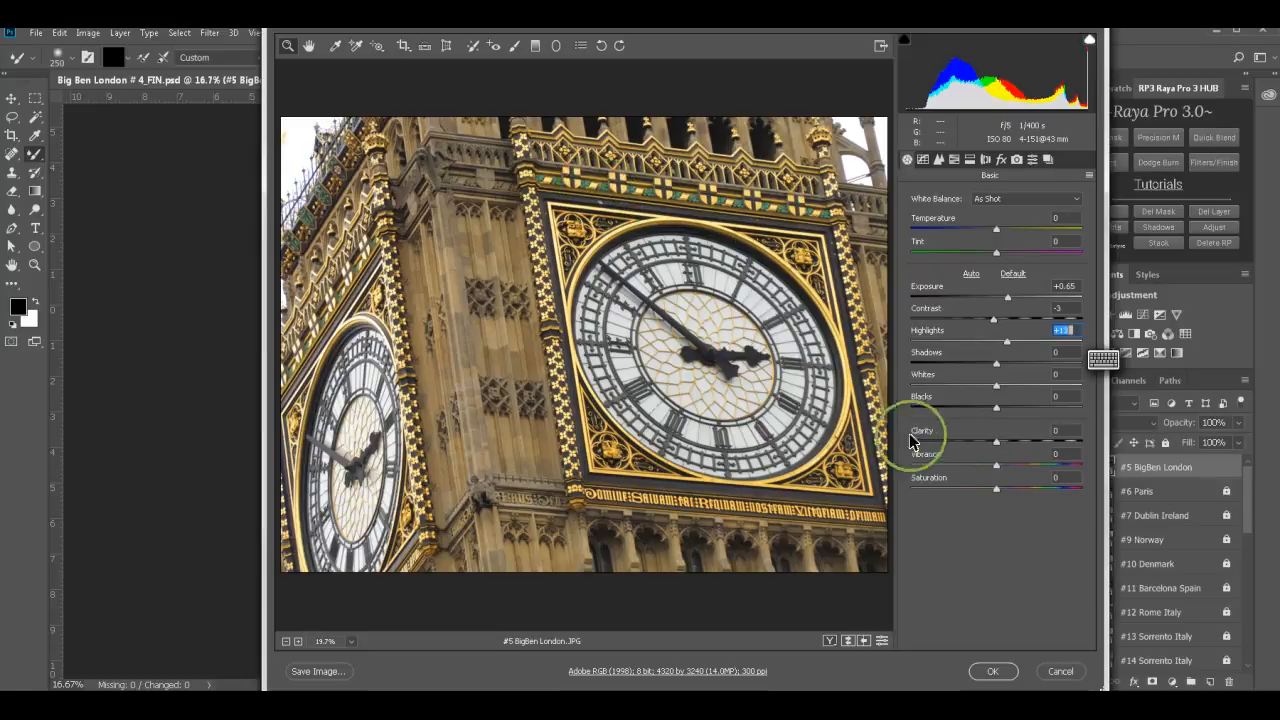
- Set the photo's shadows to -23 and whites to +5, testing the whites at +100 on the way
mouse_move(997, 372)
left_mouse_down()
mouse_move(999, 386)
mouse_move(984, 364)
left_mouse_up()
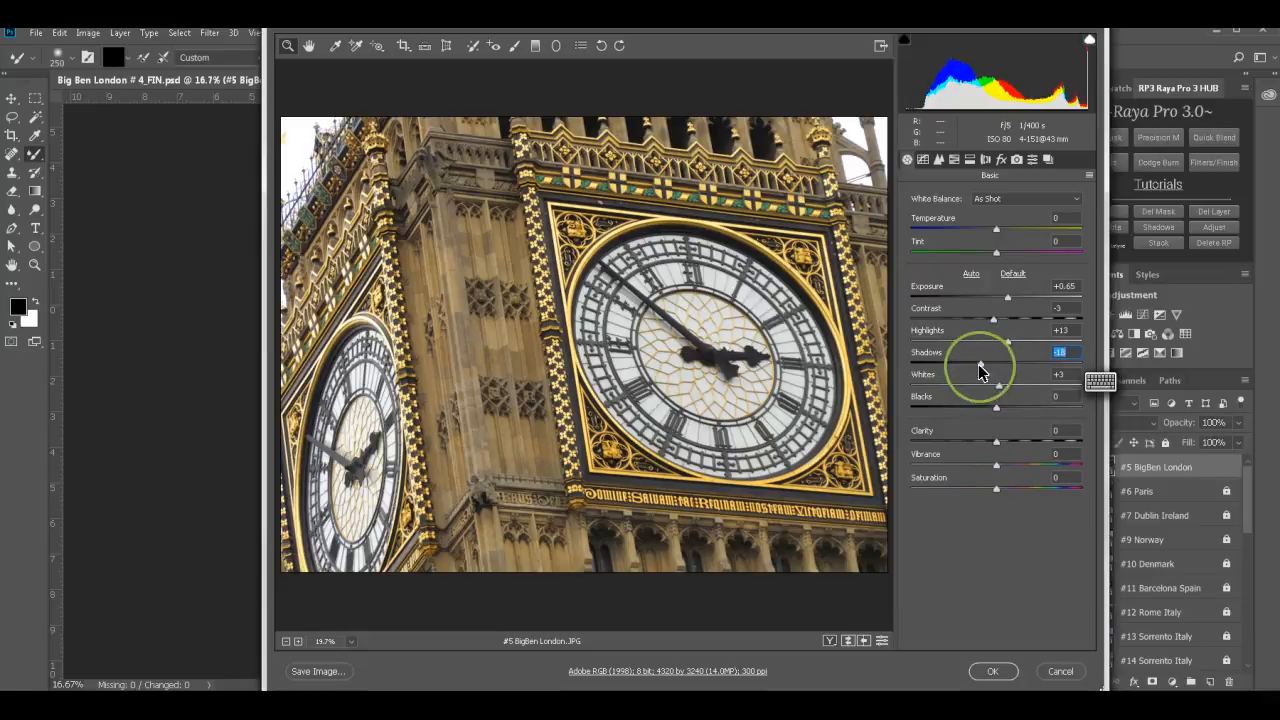
left_click_drag(975, 364, 974, 363)
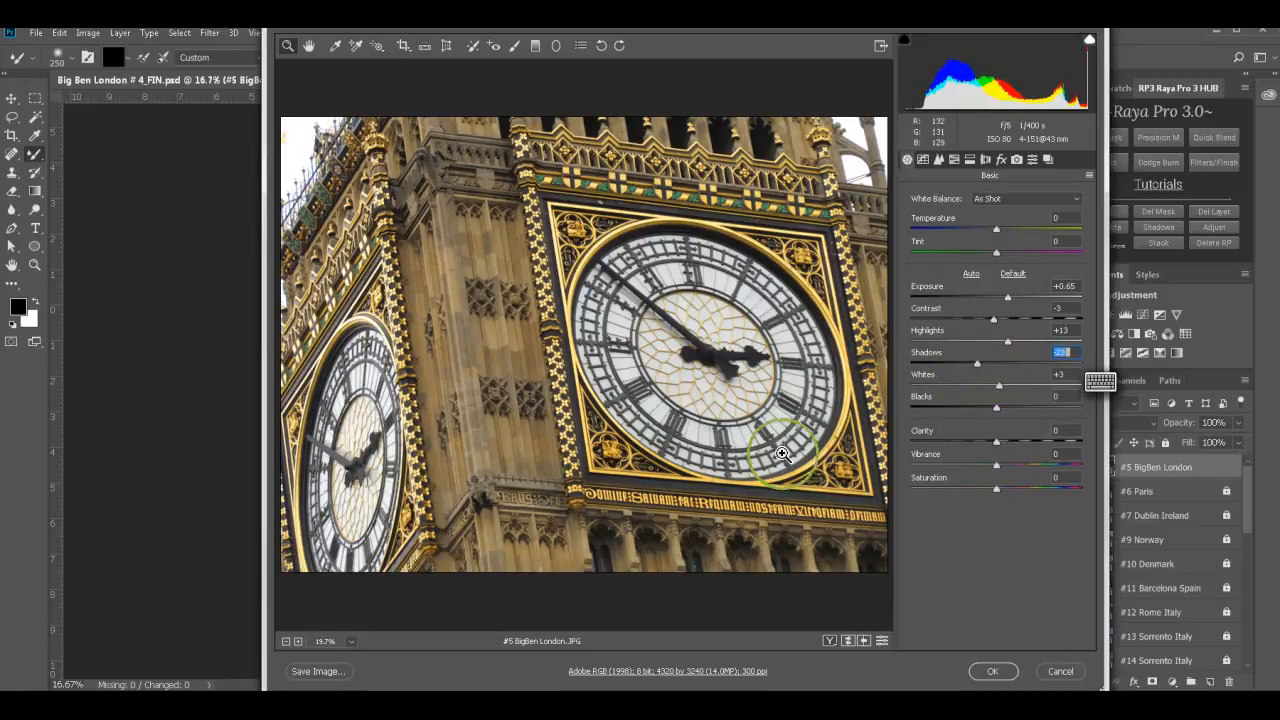
left_click(998, 384)
left_click_drag(1007, 393, 1152, 402)
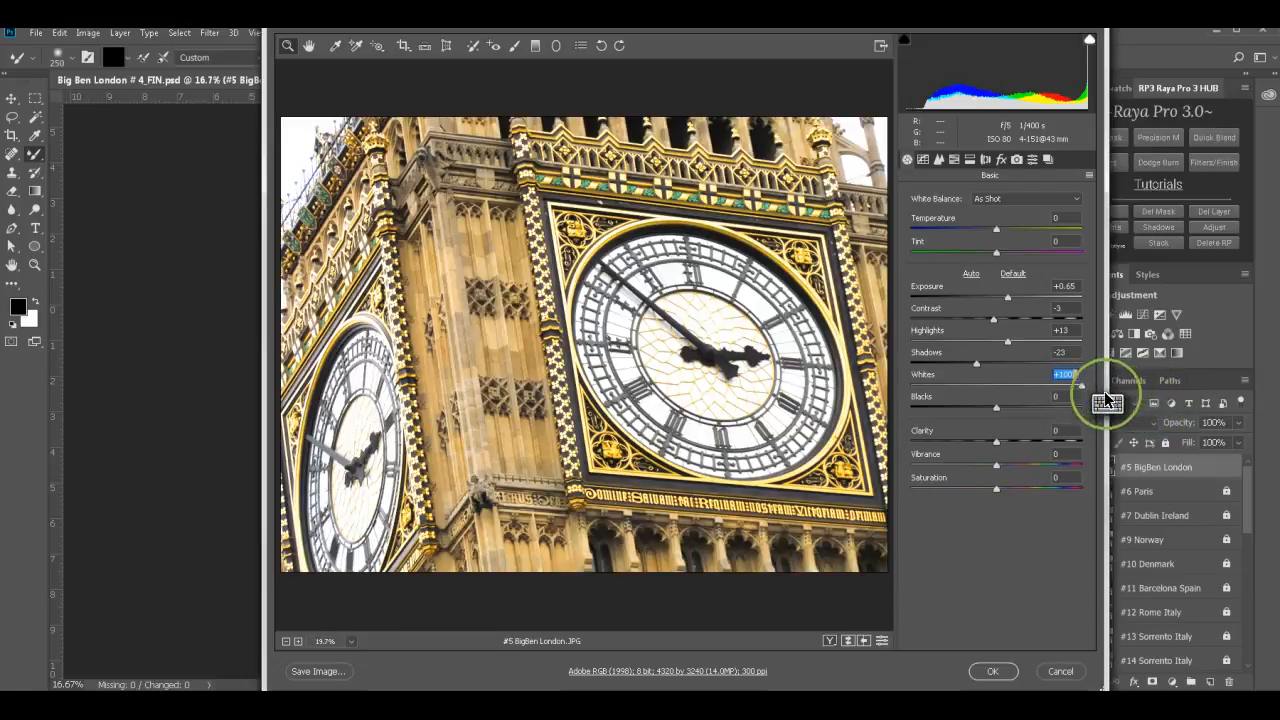
left_click_drag(1130, 403, 1004, 384)
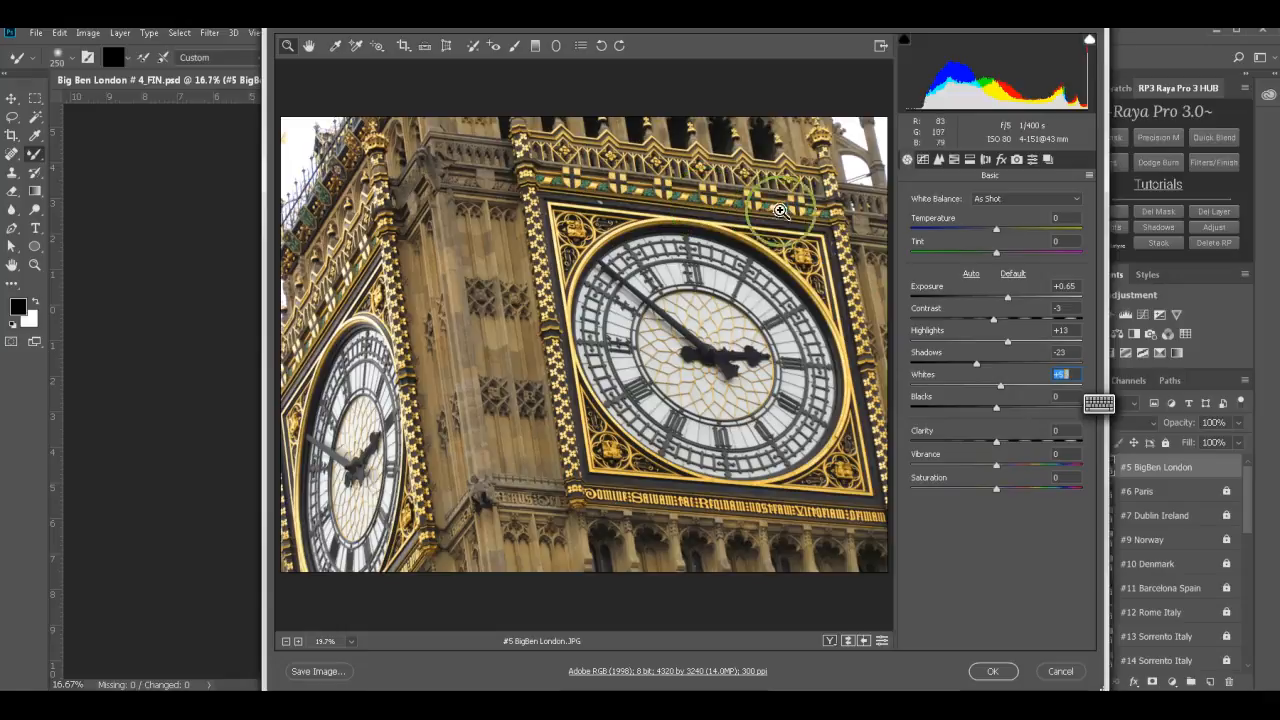
- Set the blacks to -11 and clarity to +8, and apply the raw adjustments to the smart object
left_click_drag(996, 408, 985, 404)
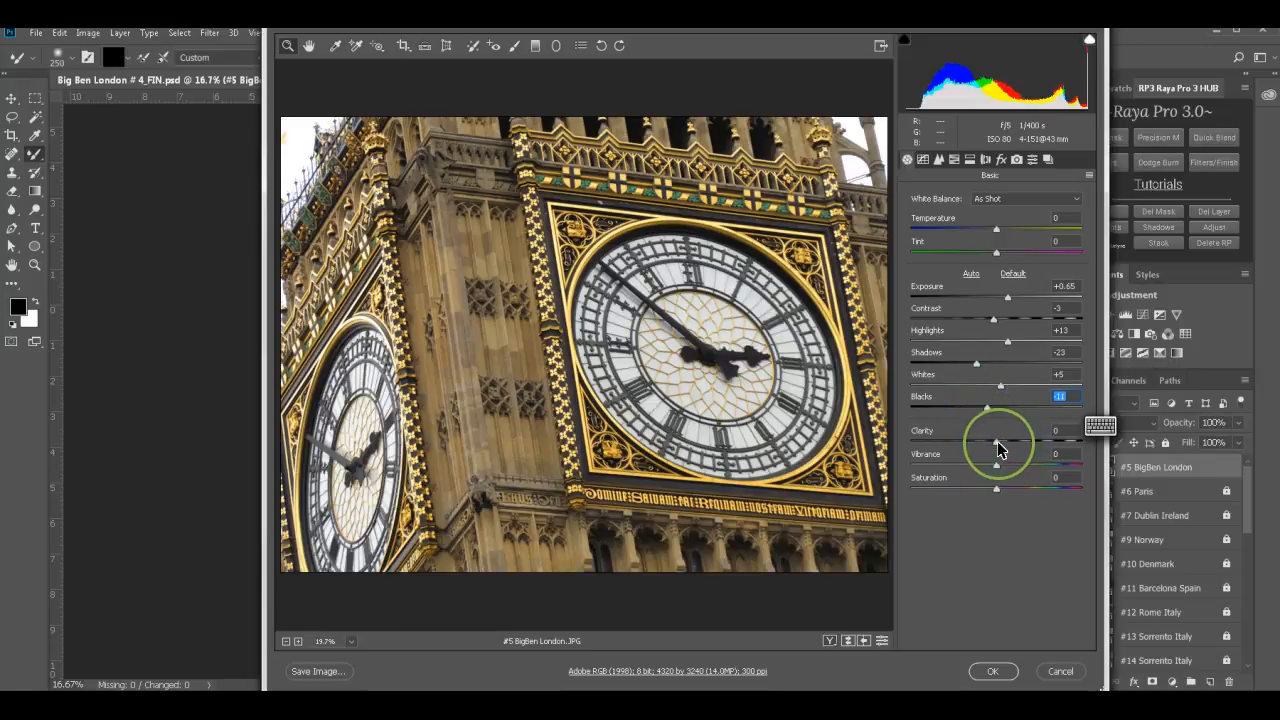
left_click_drag(995, 441, 1004, 443)
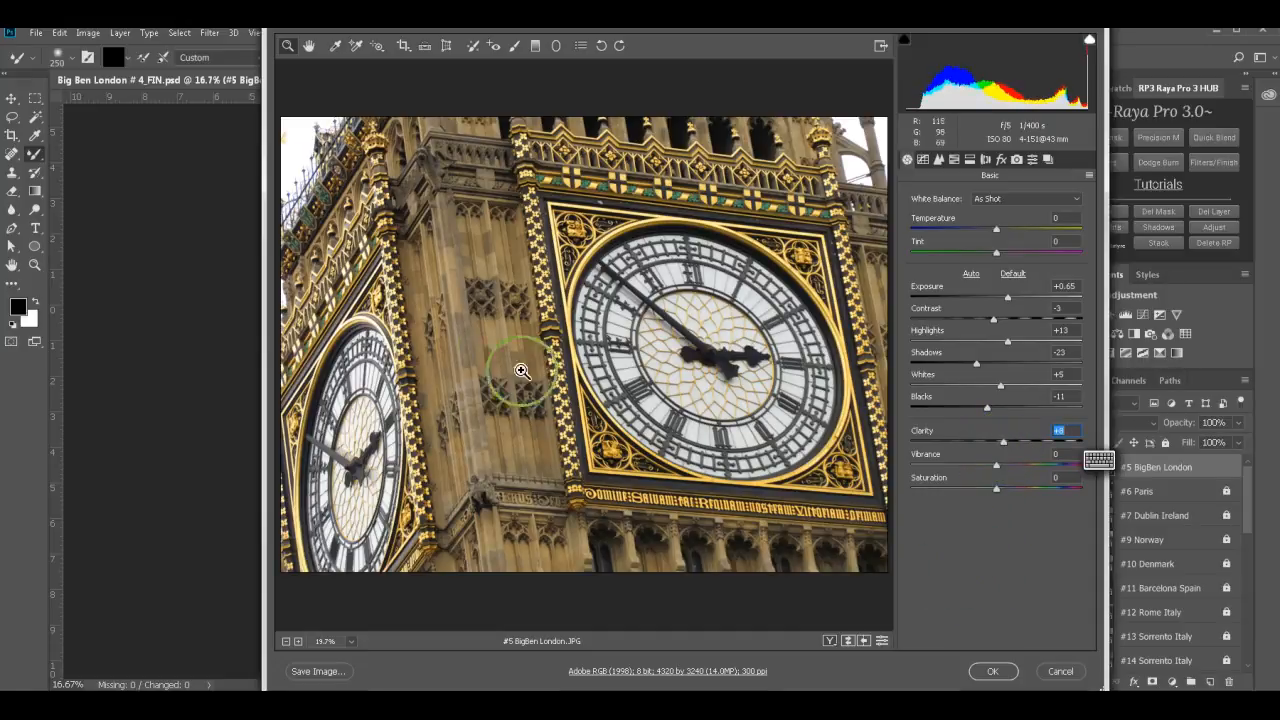
left_click(993, 672)
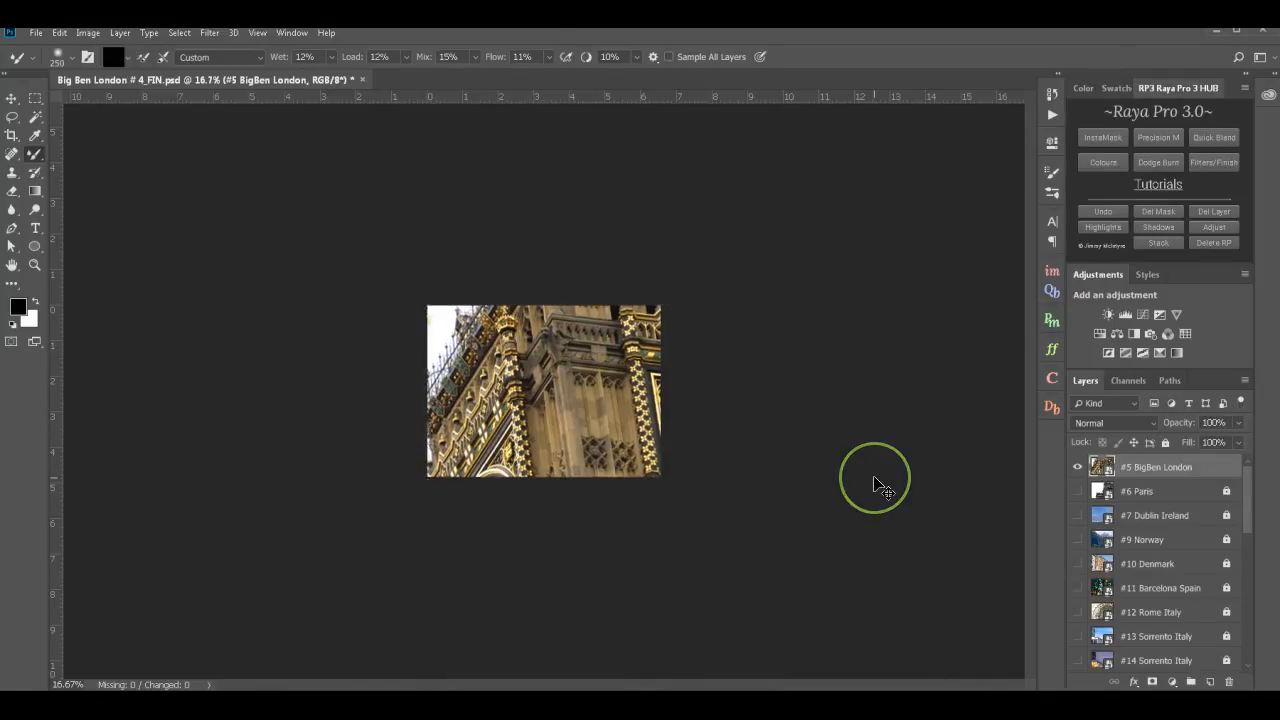
key("ctrl+minus")
key("ctrl+minus")
key("ctrl+minus")
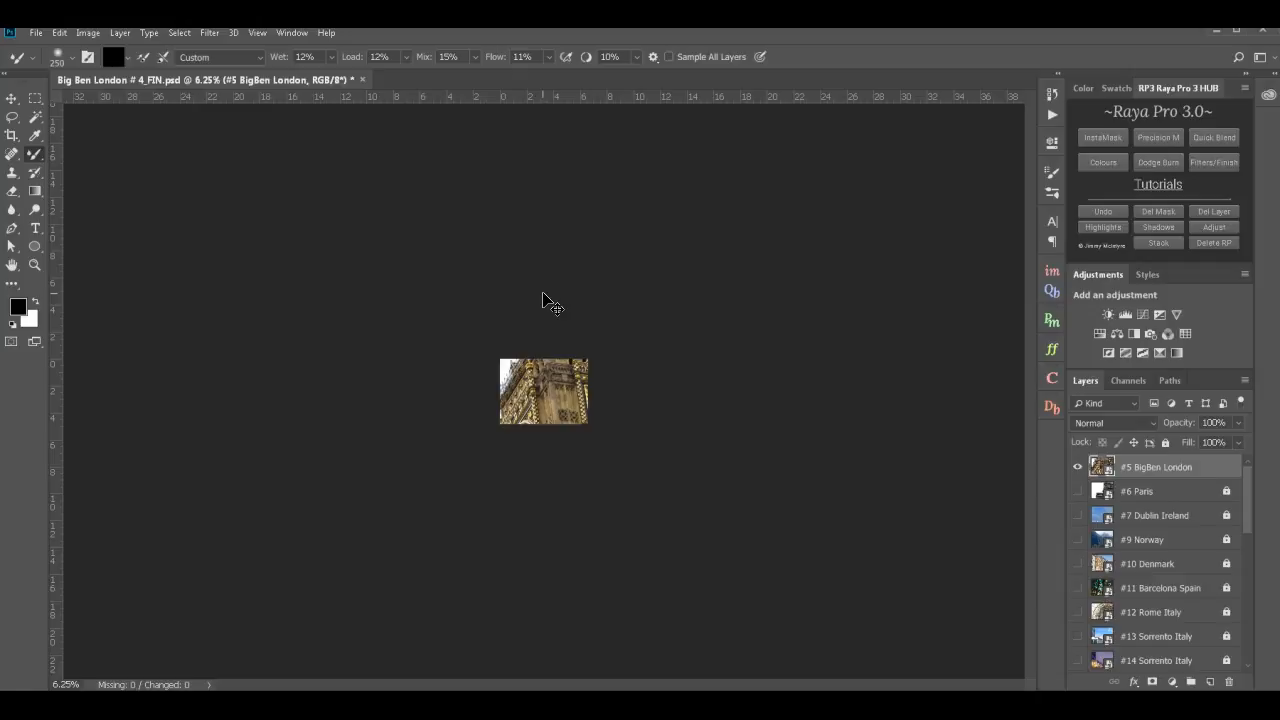
key("ctrl+t")
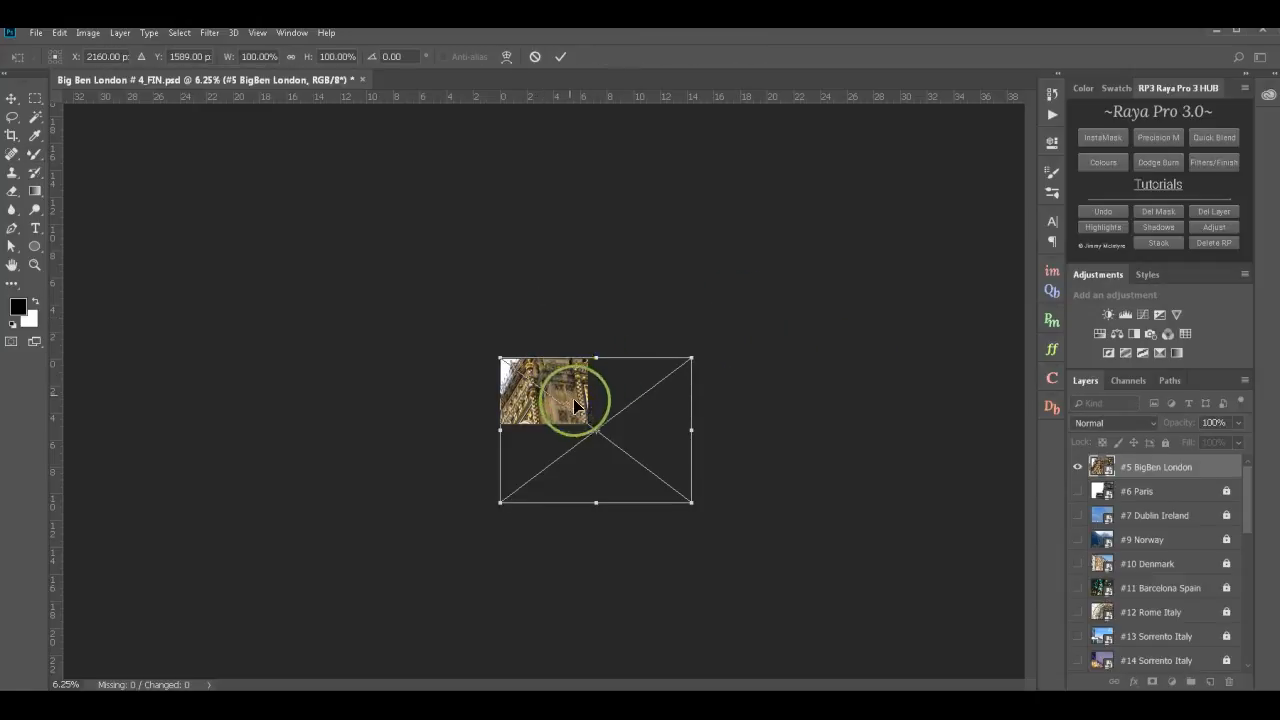
key("ctrl+plus")
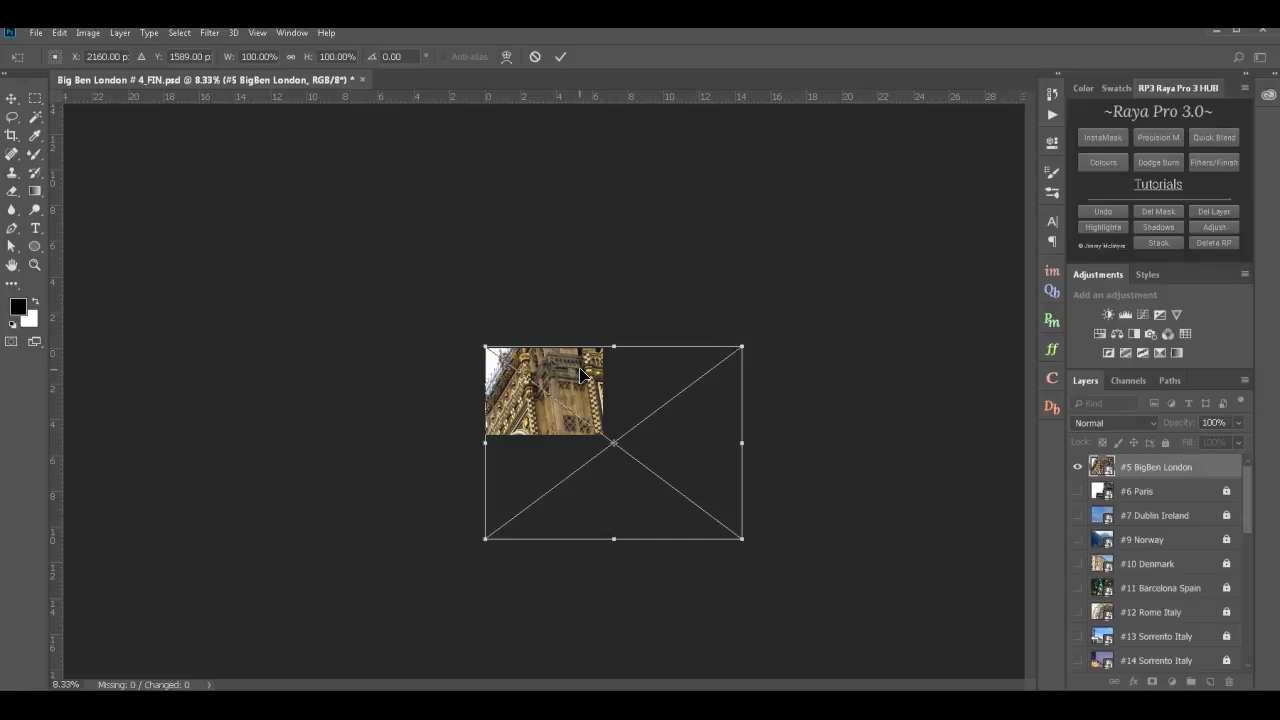
key("ctrl+plus")
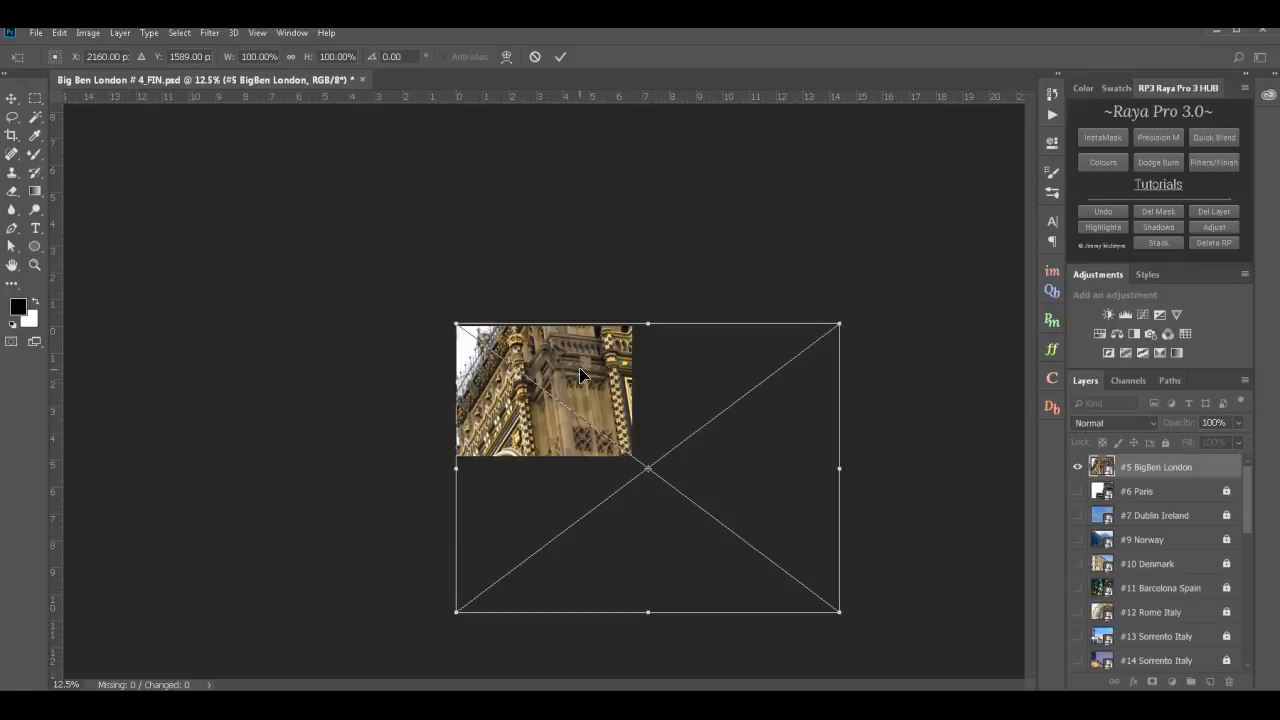
key("ctrl+plus")
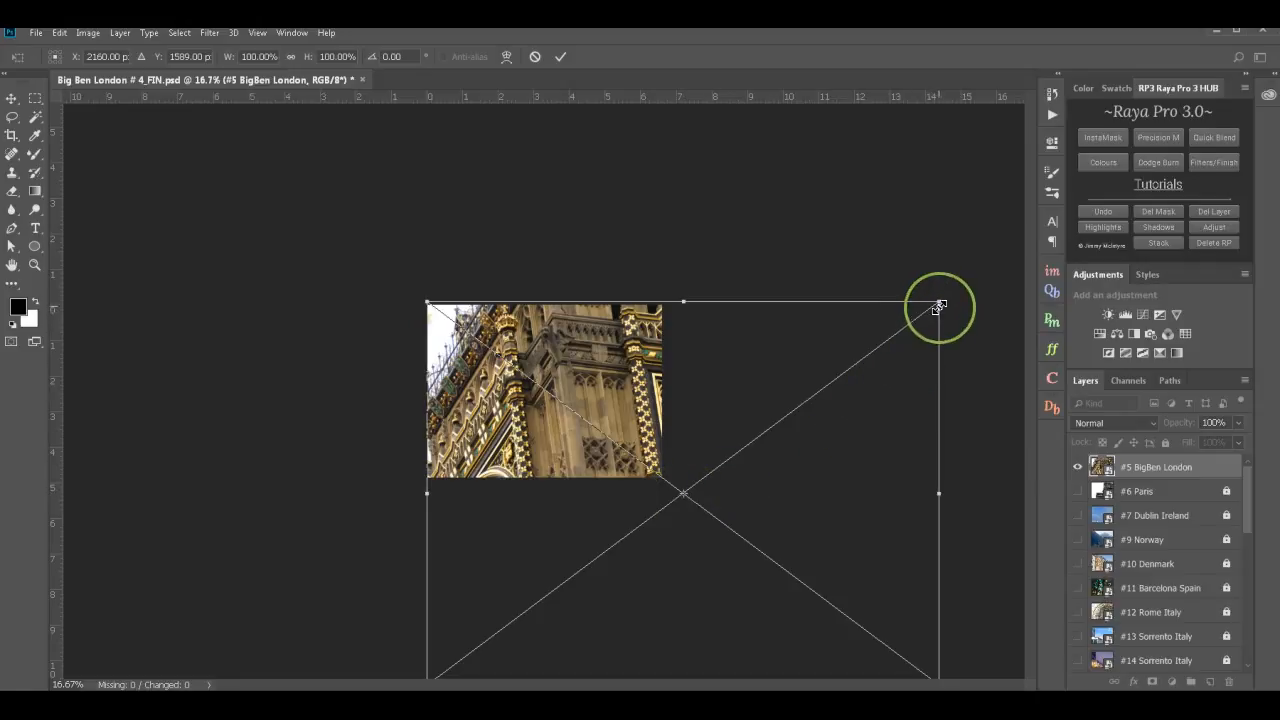
left_click_drag(940, 303, 803, 396)
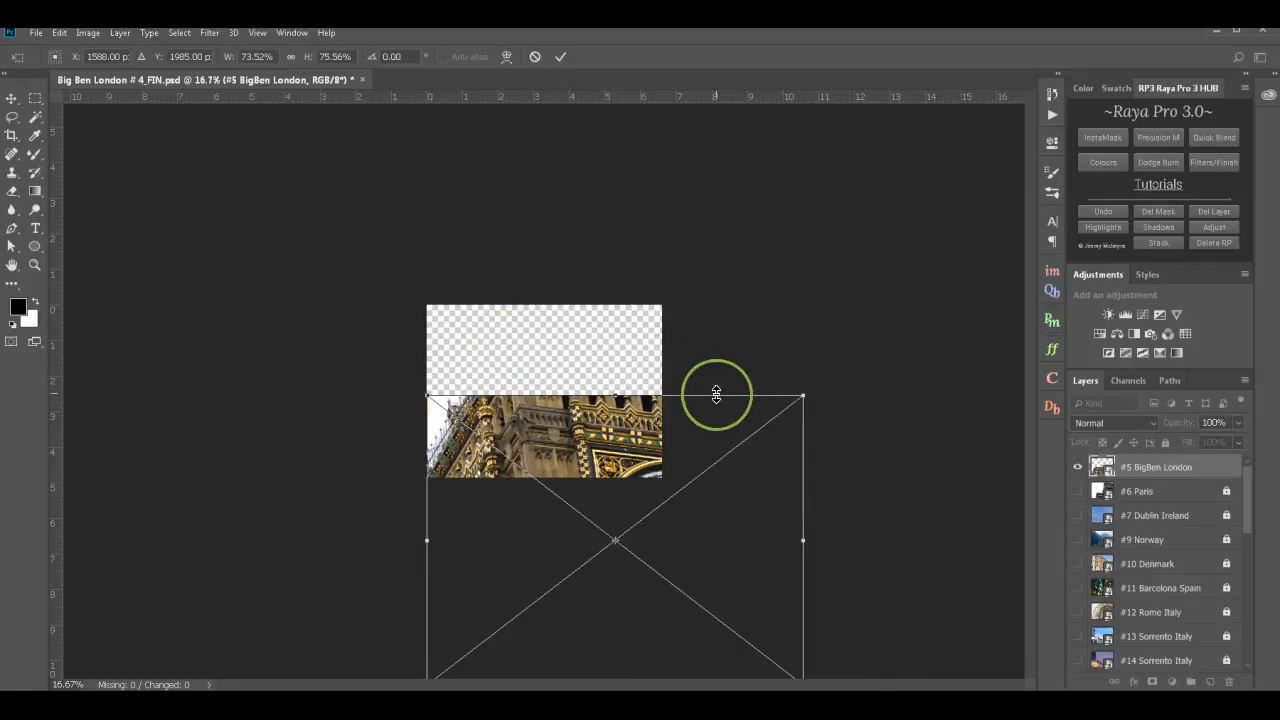
key("Return")
key("b")
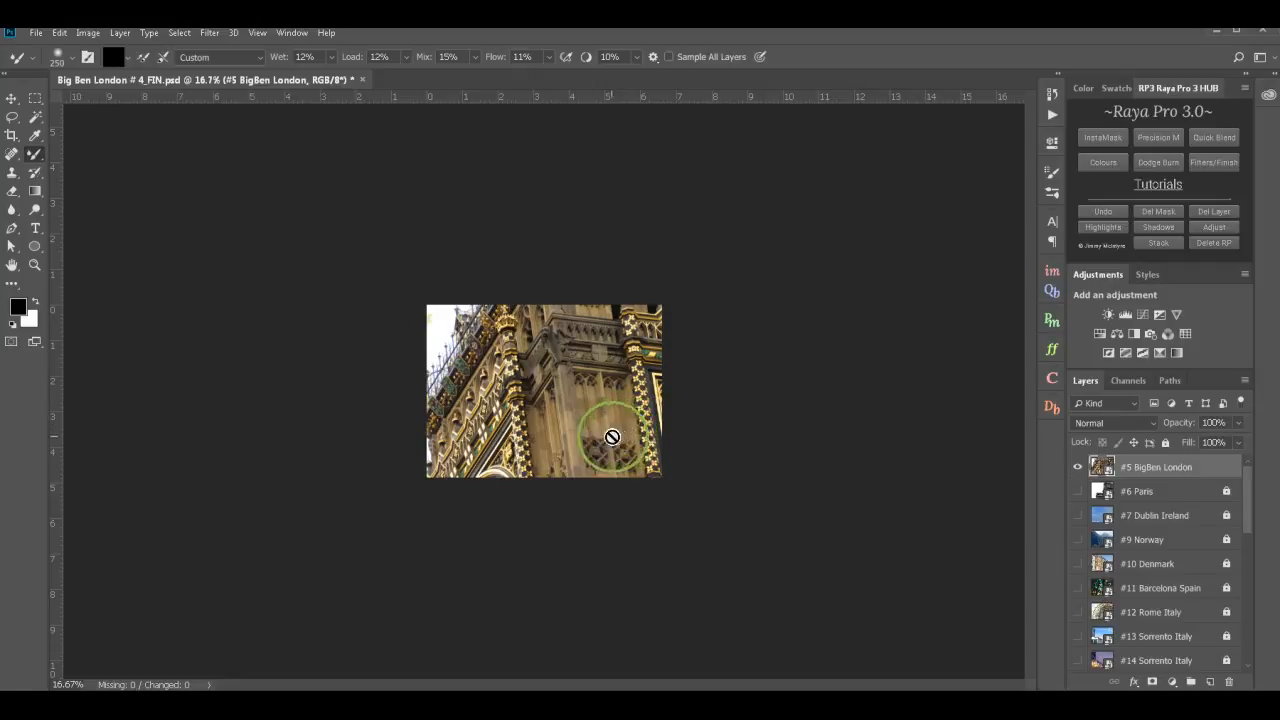
- Move the transform reference point of the #5 BigBen London layer to its upper-left corner and scale the layer to about 47% height
key("ctrl+t")
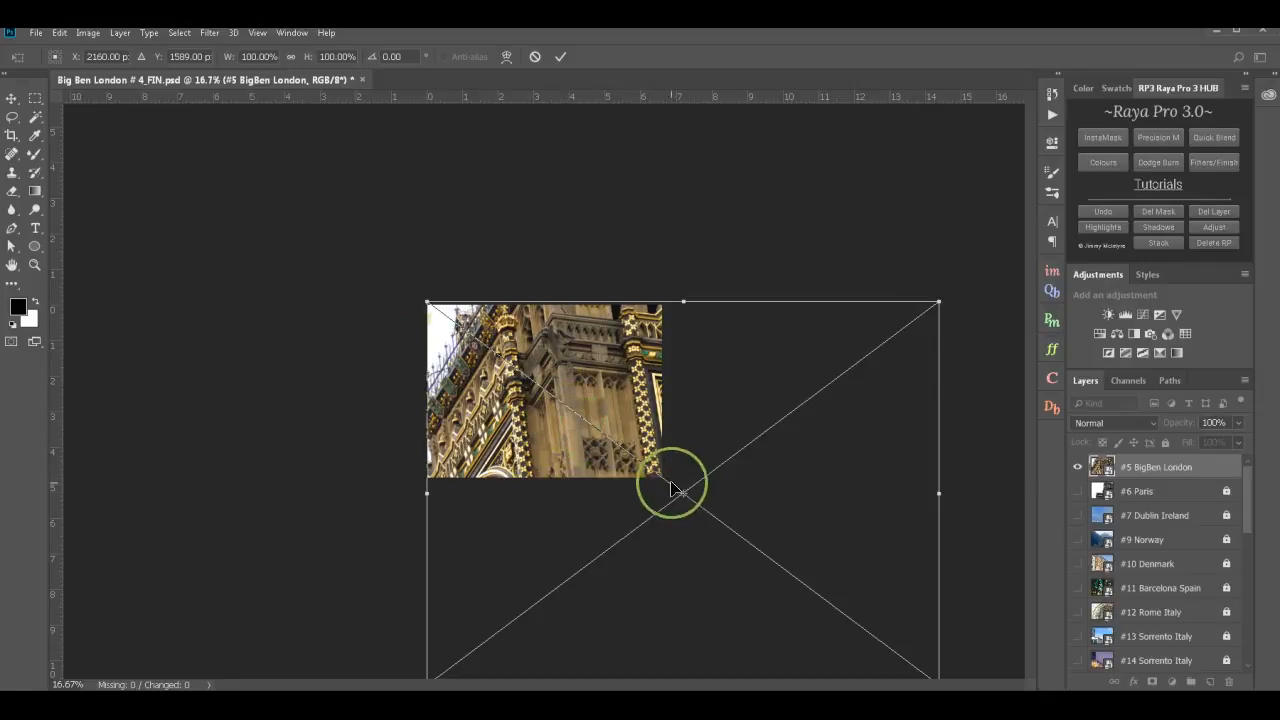
left_click_drag(684, 494, 429, 300)
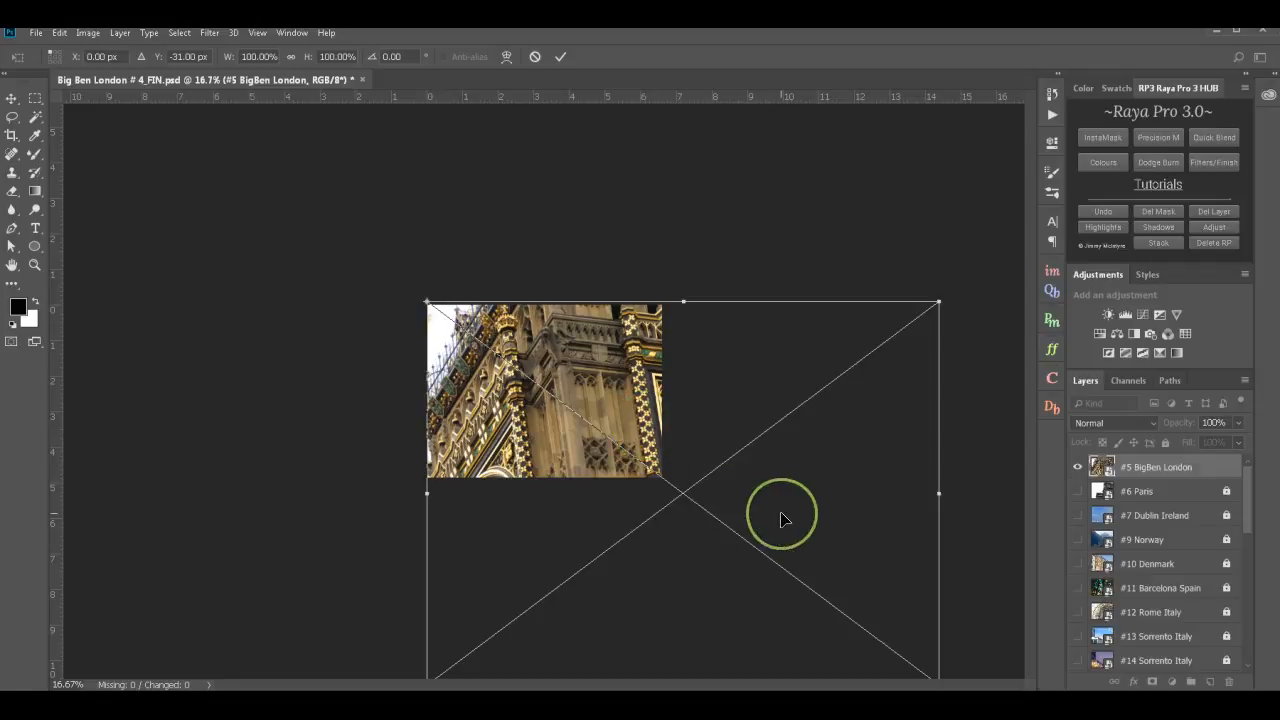
key("ctrl+minus")
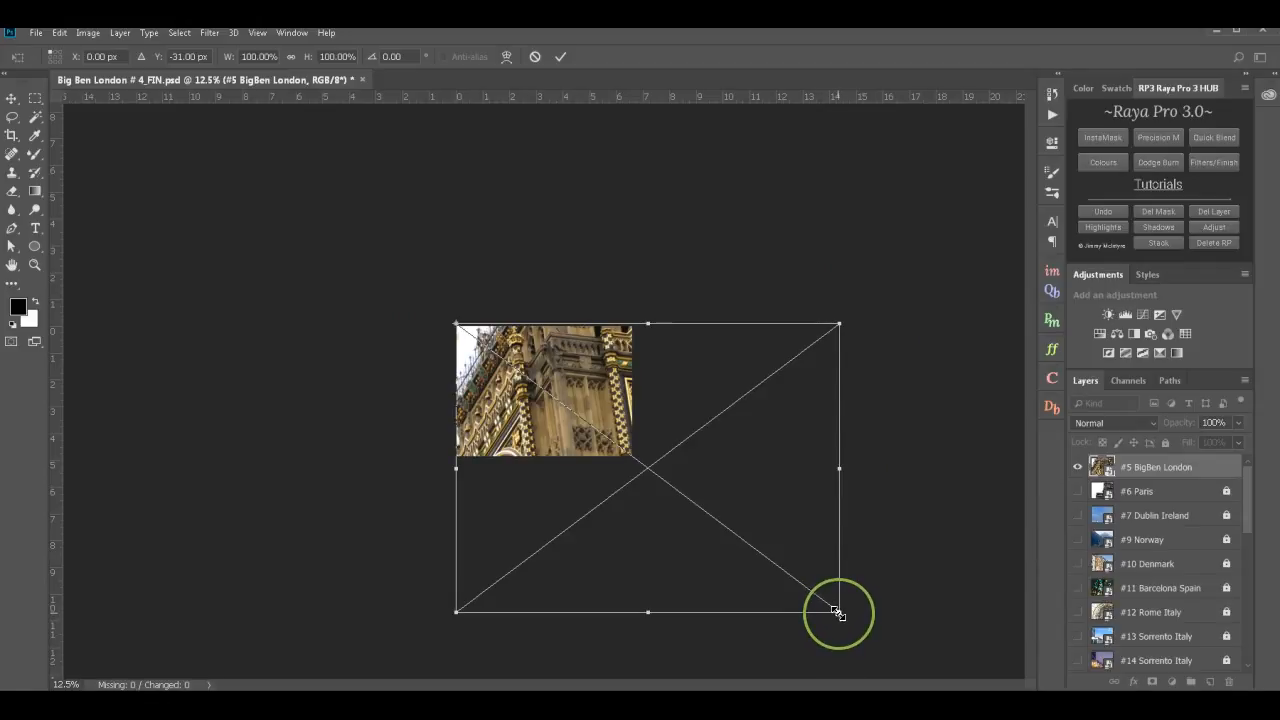
left_click_drag(837, 610, 636, 457)
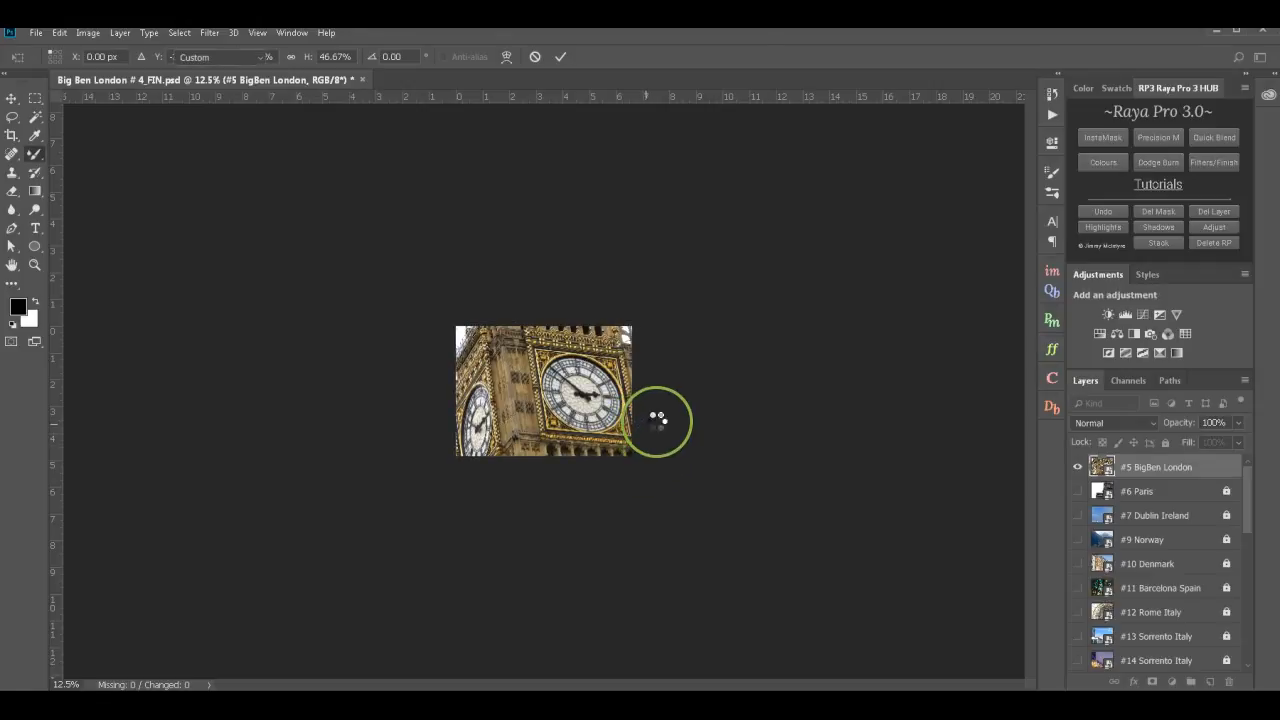
key("Return")
key("ctrl+plus")
key("ctrl+plus")
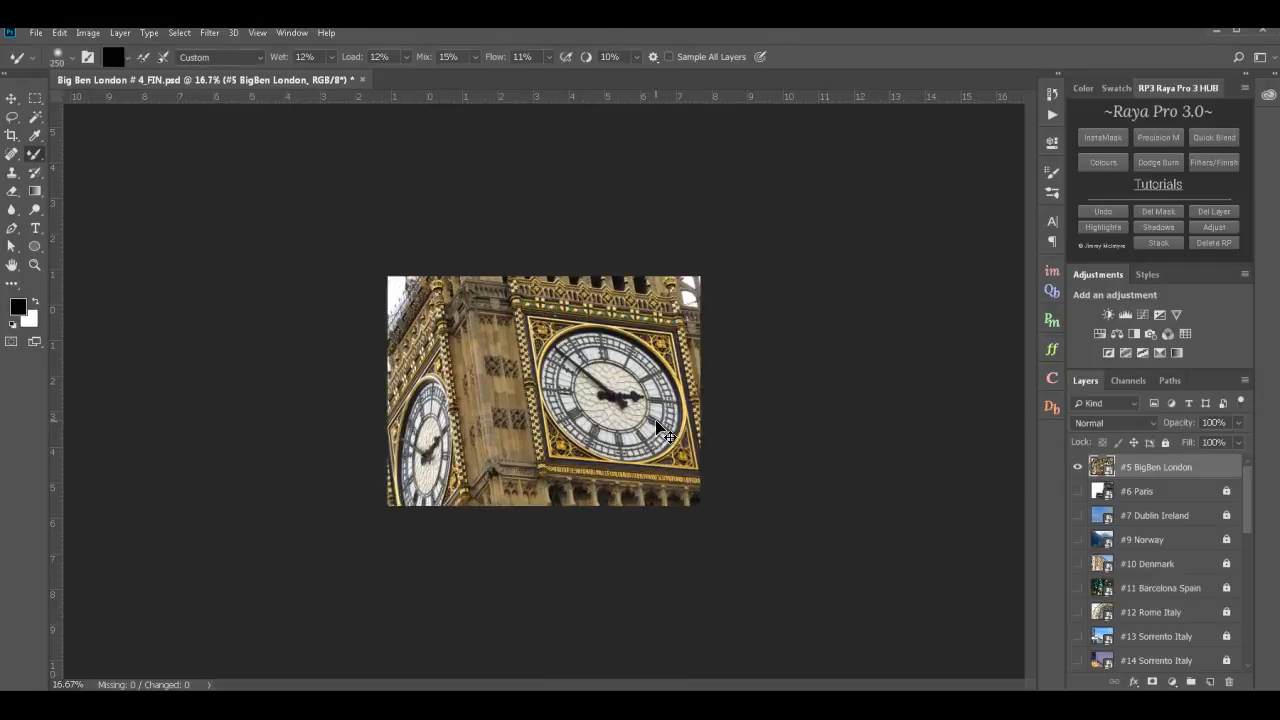
key("ctrl+plus")
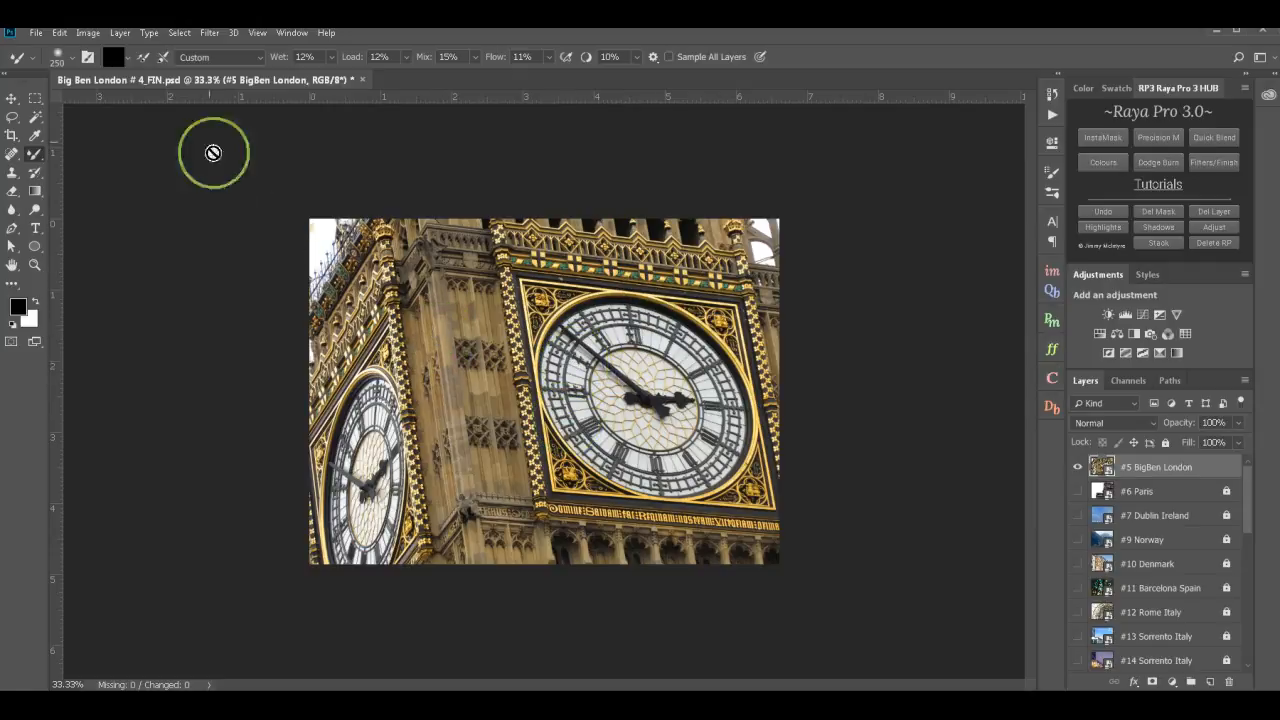
- Check the document's pixel dimensions and resolution in the Image Size settings, leaving the values as they are
left_click(87, 33)
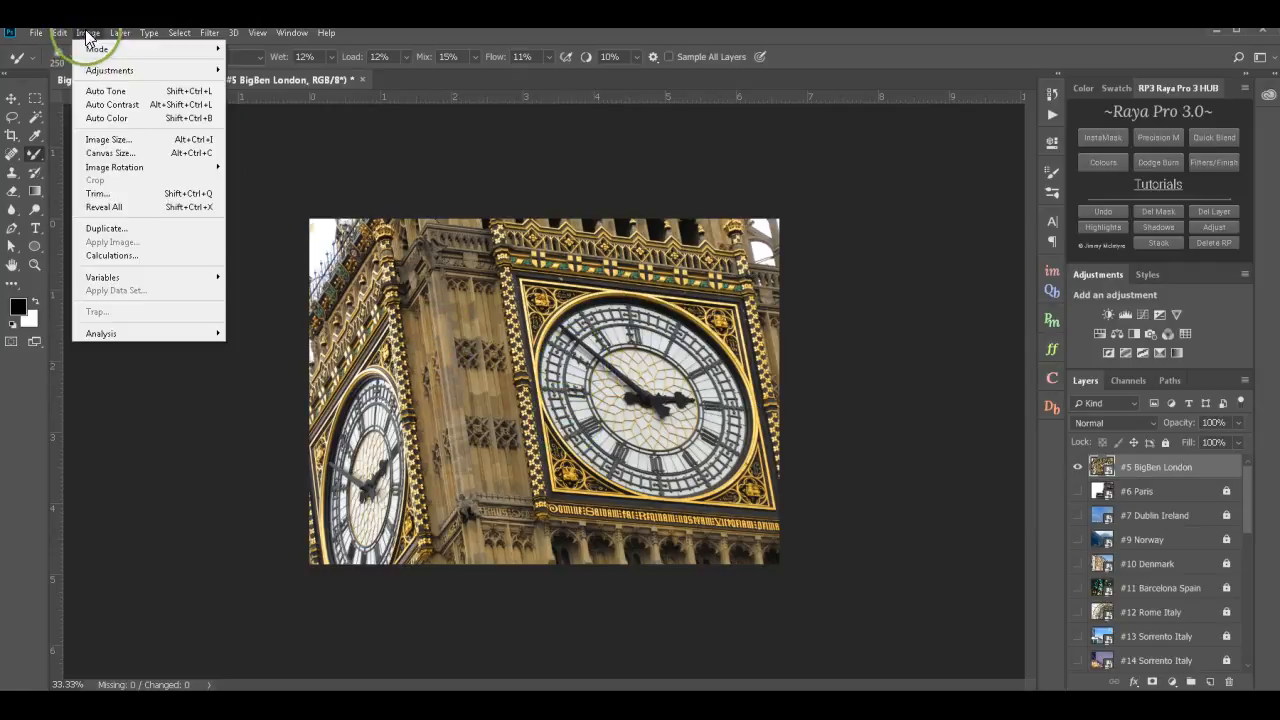
left_click(110, 140)
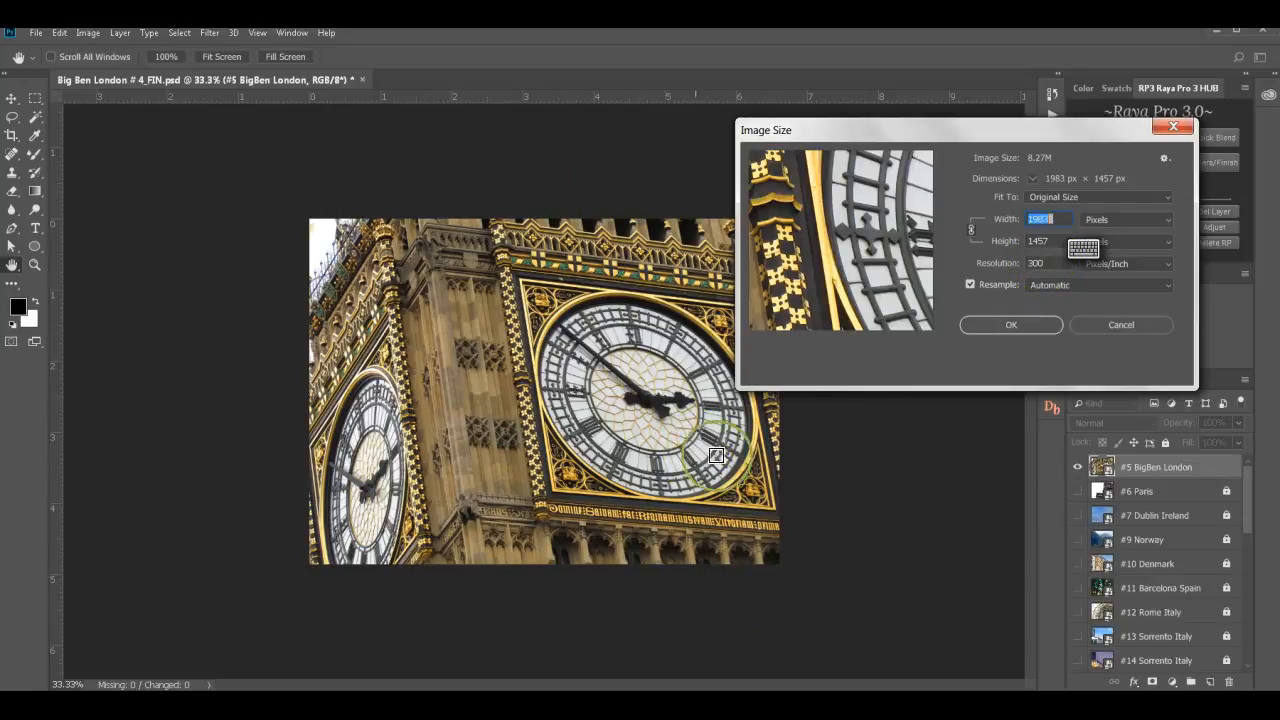
left_click(1011, 324)
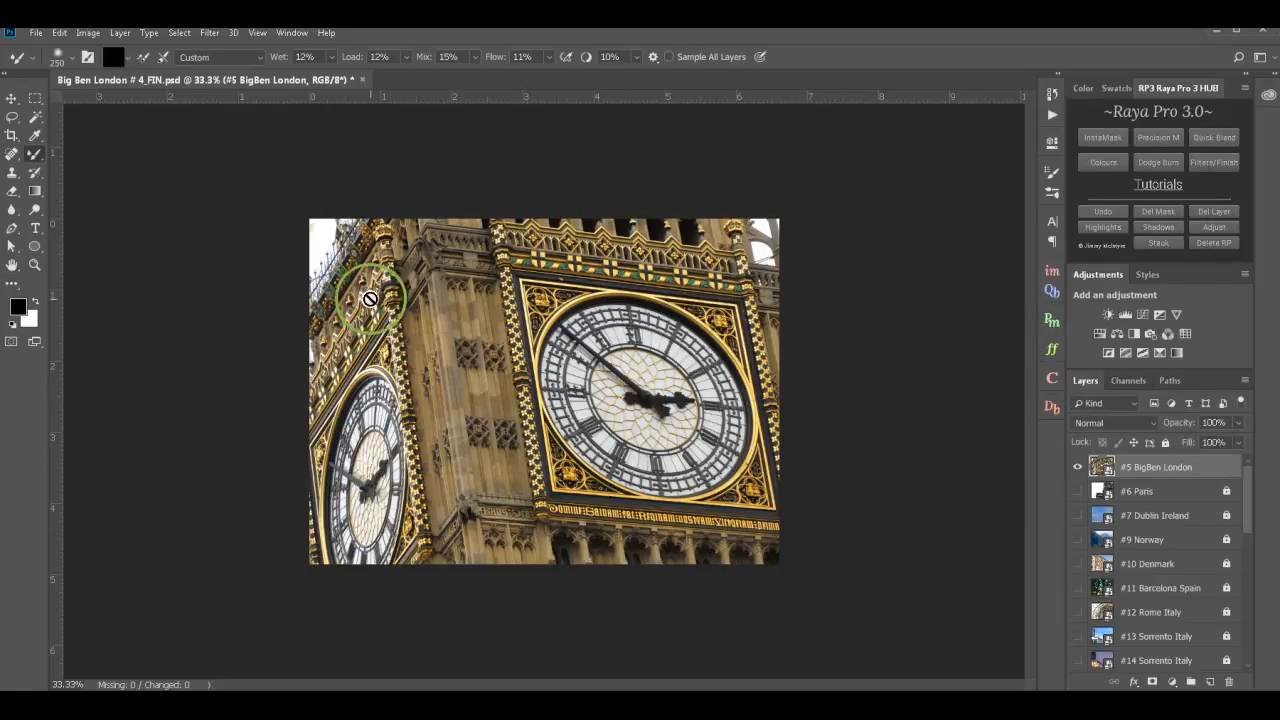